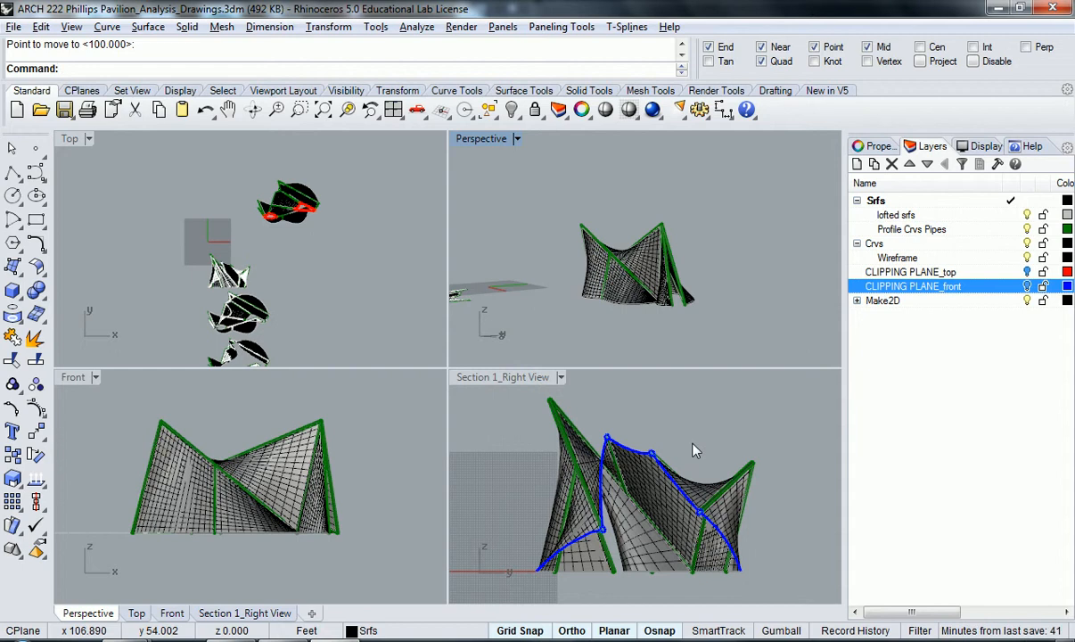
- Maximize the Section 1_Right View viewport and toggle the CLIPPING PLANE_front layer's visibility off and back on
double_click(499, 378)
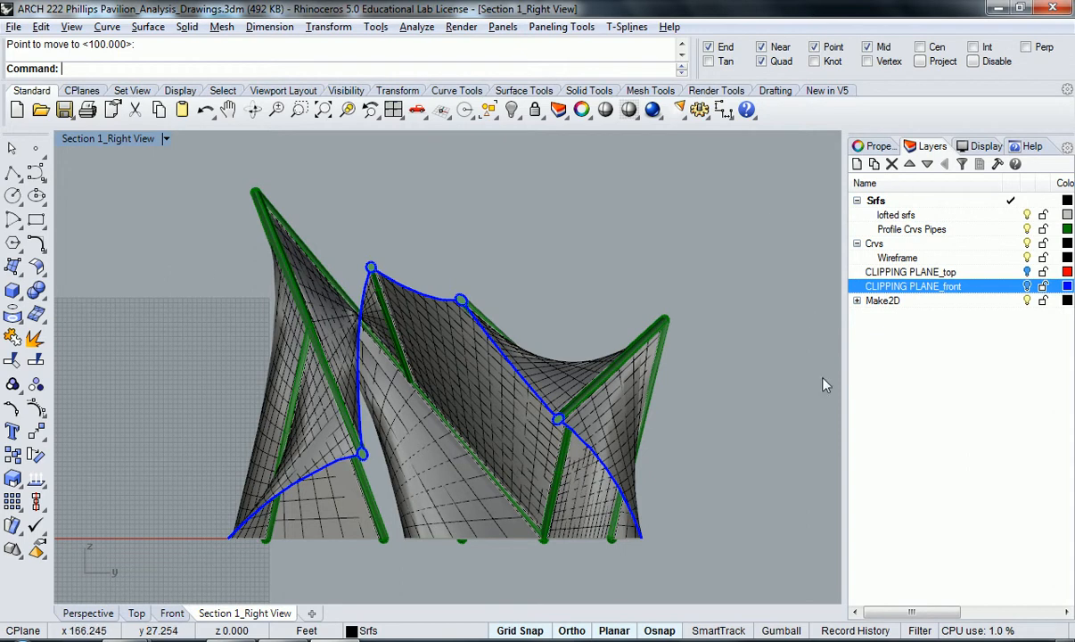
left_click(1027, 286)
left_click(1027, 286)
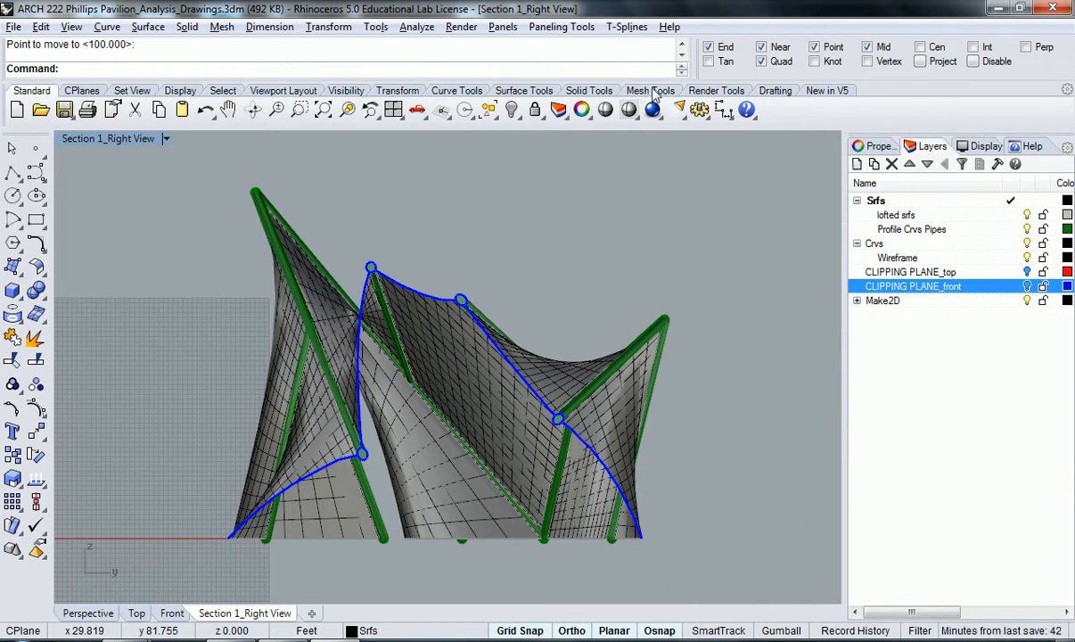
- Open the render sun settings, compare them with the lights list, and turn the sun on
left_click(718, 90)
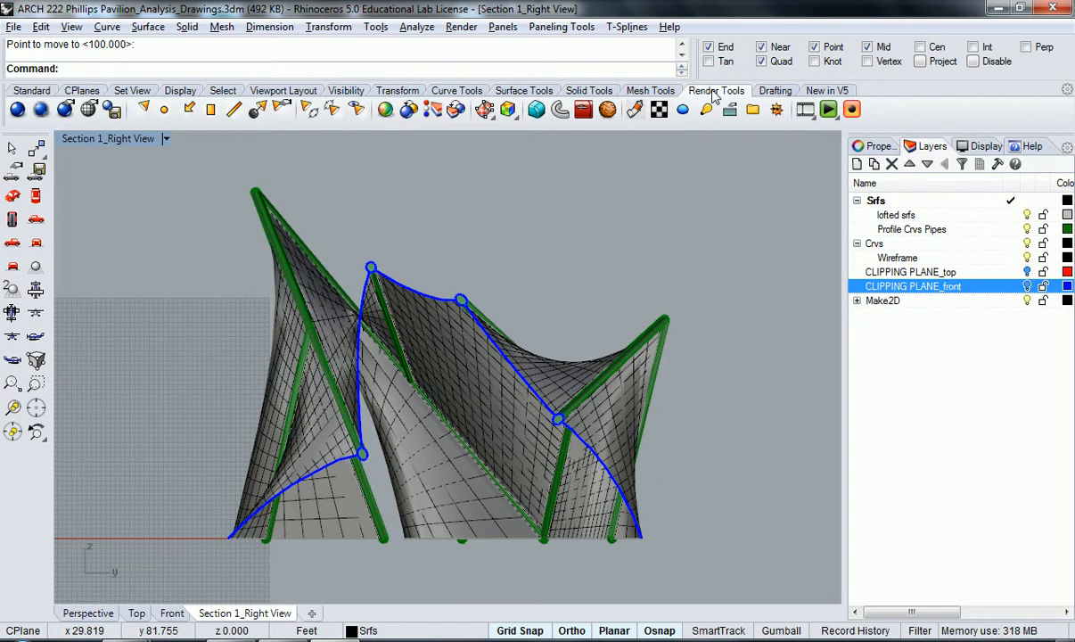
left_click(777, 109)
left_click_drag(193, 7, 673, 163)
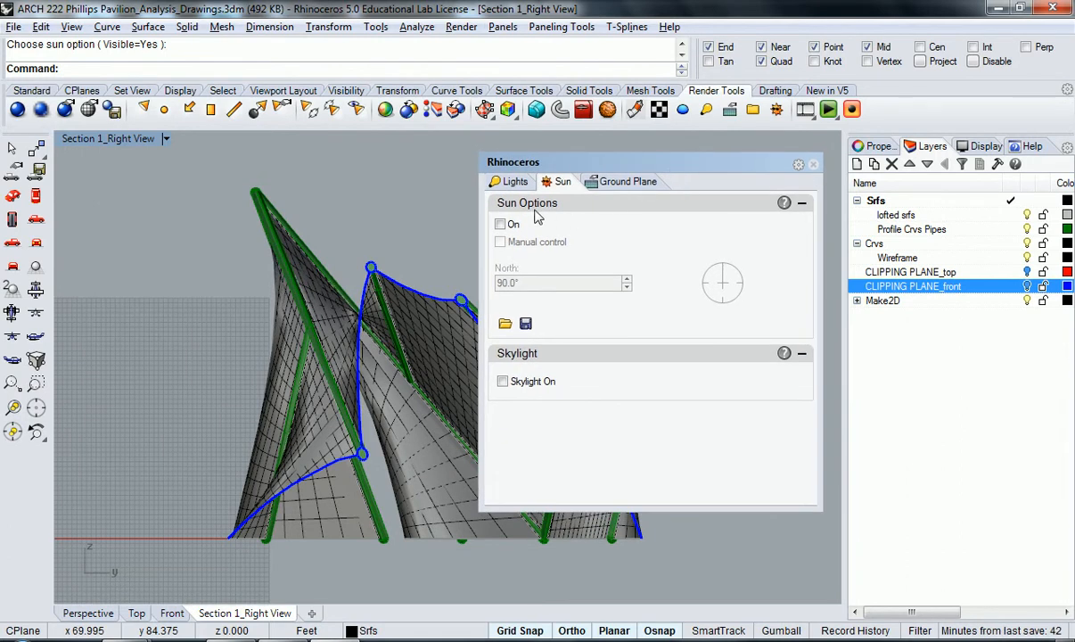
left_click(524, 185)
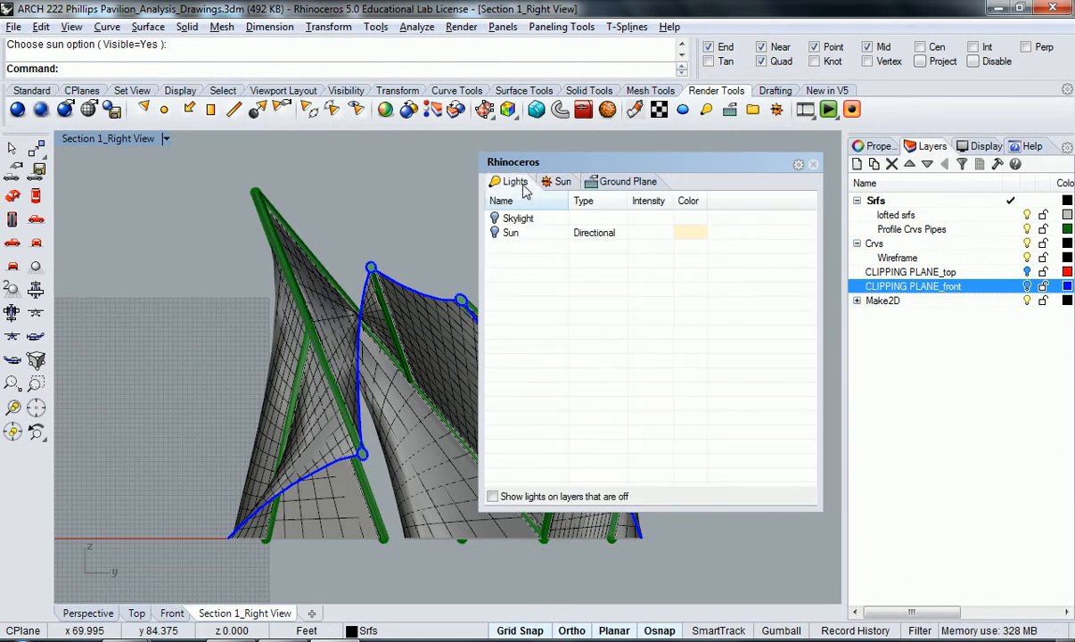
left_click(558, 183)
left_click(512, 185)
left_click(558, 184)
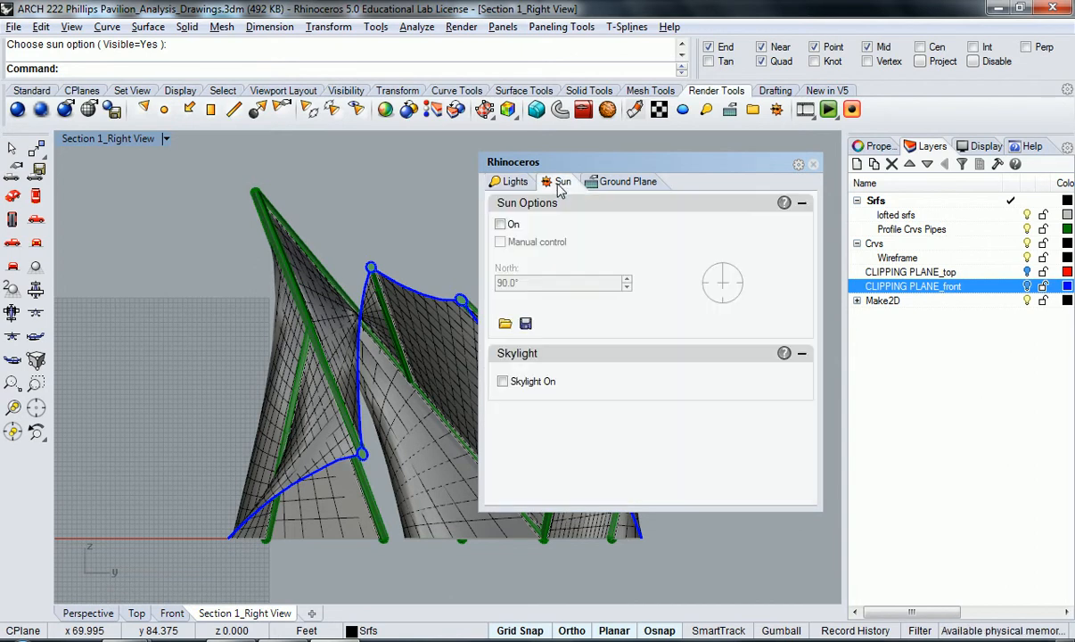
left_click(501, 224)
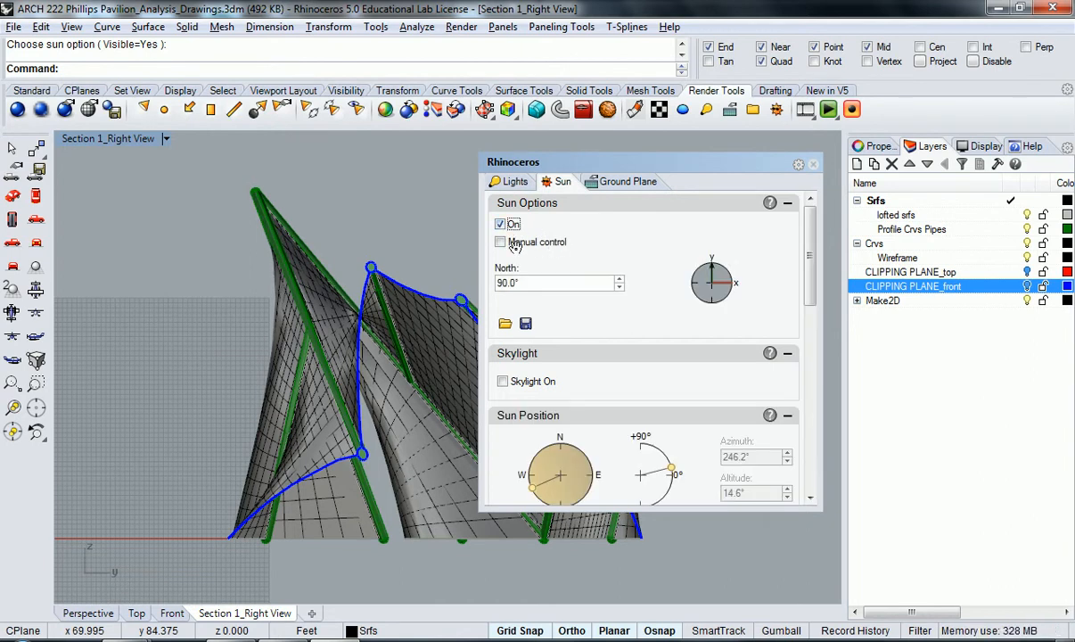
- Set the sun's date to 3/5/2000 and its time to about 11:26 AM
scroll(785, 348, "down", 5)
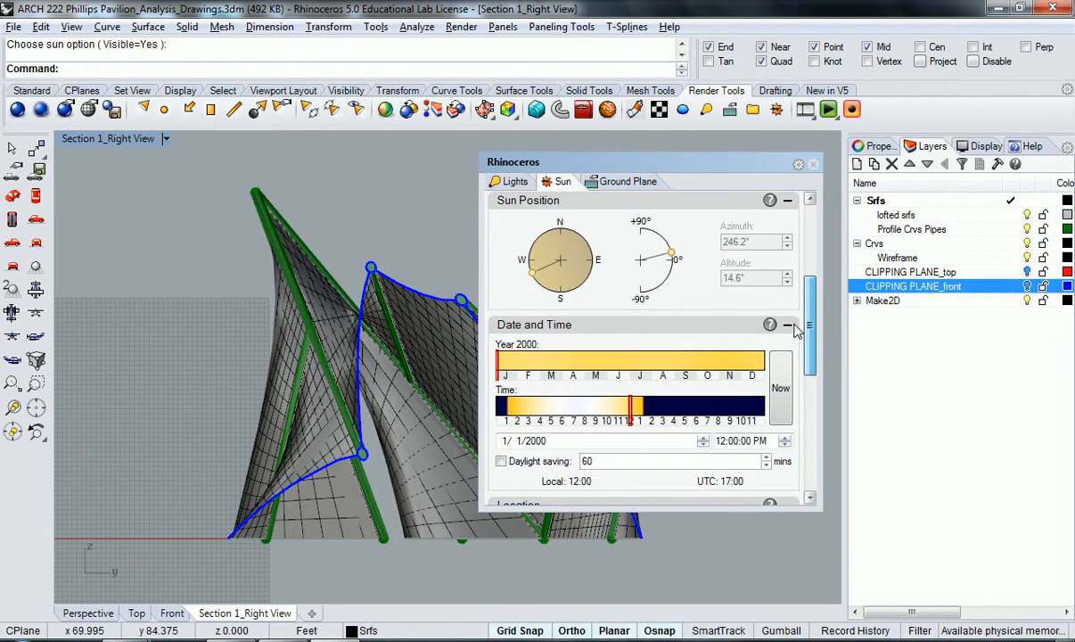
left_click_drag(794, 342, 801, 365)
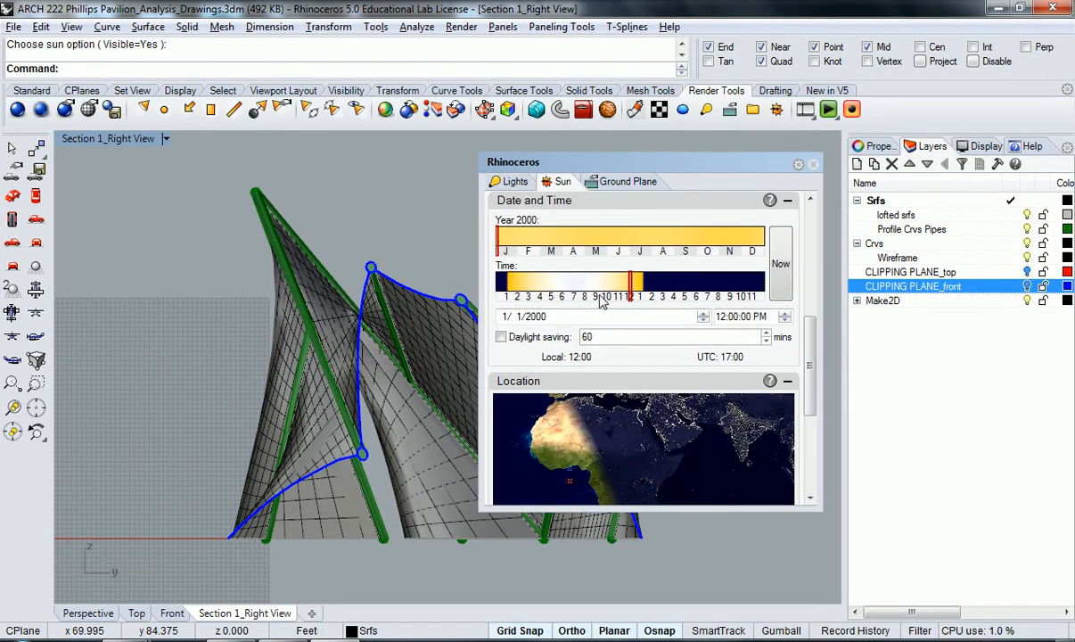
mouse_move(635, 288)
left_mouse_down()
mouse_move(580, 288)
mouse_move(627, 294)
left_mouse_up()
mouse_move(500, 237)
left_mouse_down()
mouse_move(559, 235)
mouse_move(606, 253)
mouse_move(688, 245)
mouse_move(701, 261)
mouse_move(524, 251)
mouse_move(548, 254)
left_mouse_up()
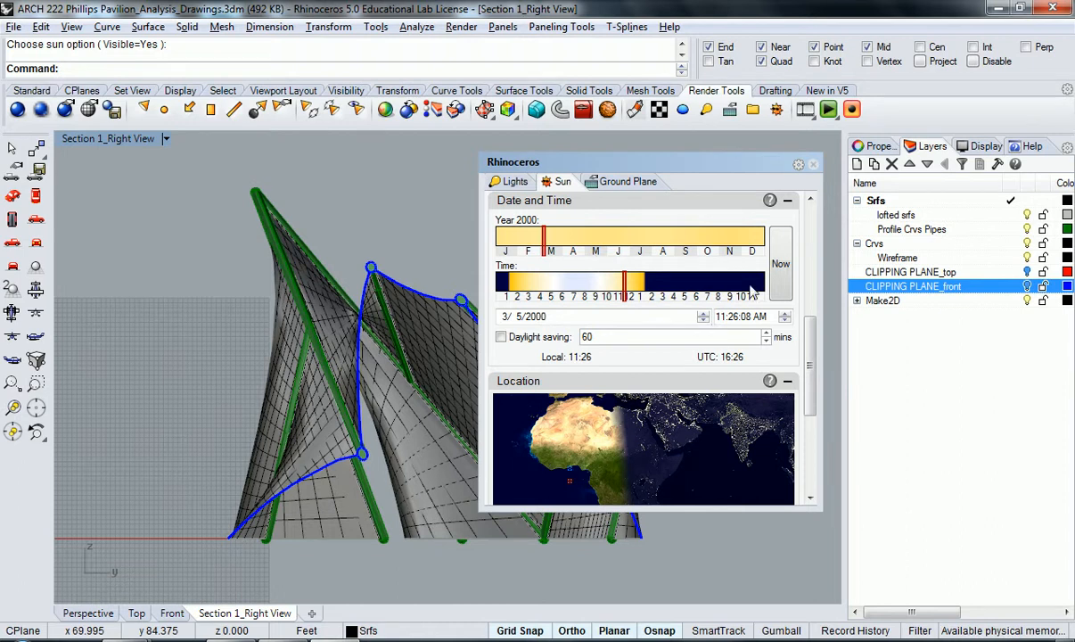
- Choose Albany, NY, USA as the sun's location from the list of cities
left_click_drag(810, 338, 813, 377)
scroll(764, 363, "down", 5)
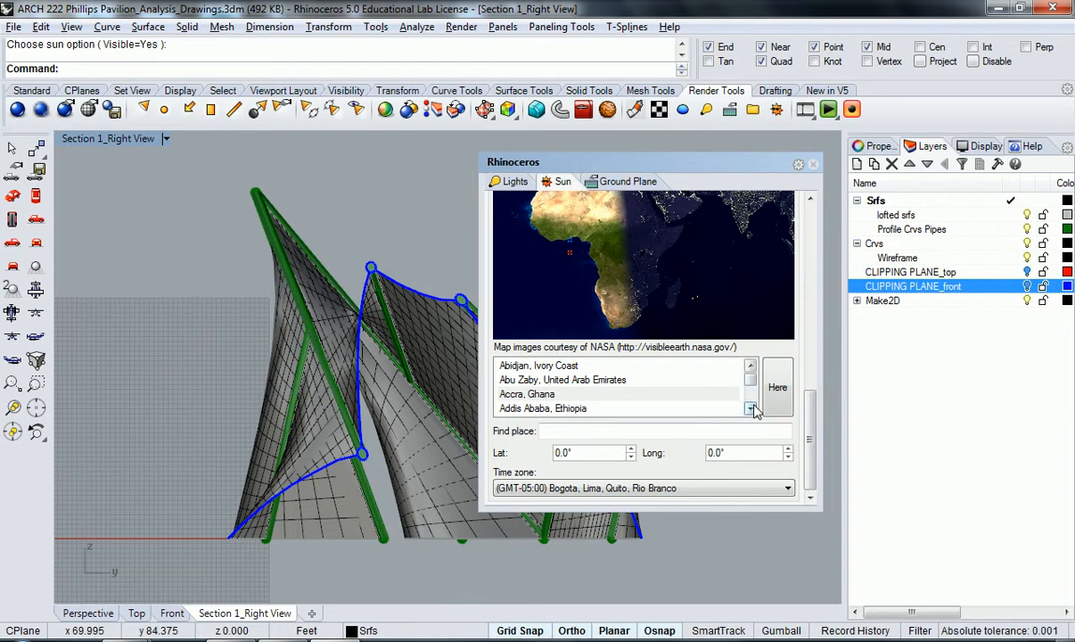
left_click(750, 408)
left_click(750, 409)
left_click(750, 408)
left_click(749, 408)
left_click(750, 409)
left_click(564, 381)
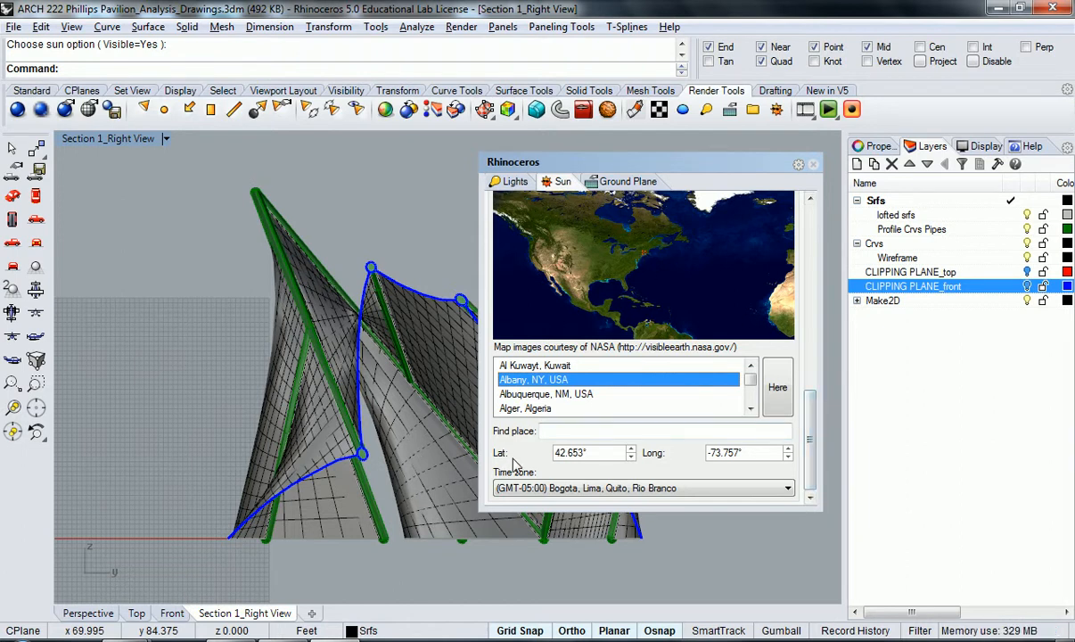
- Review the sun's position and date settings, and set its location to the computer's current place
left_click_drag(813, 435, 818, 335)
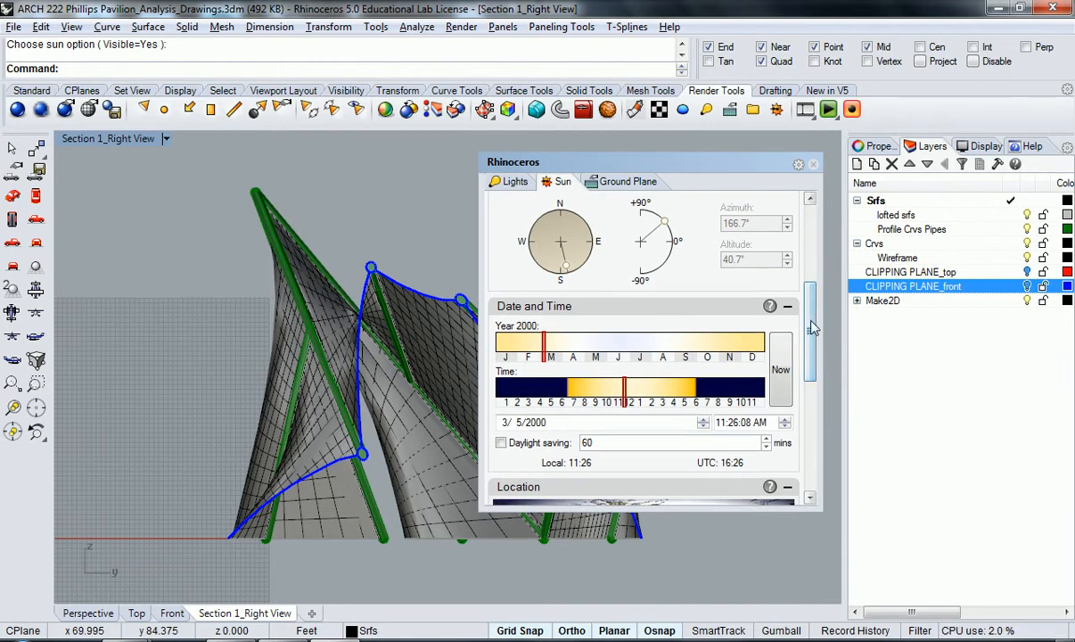
left_click_drag(818, 335, 803, 443)
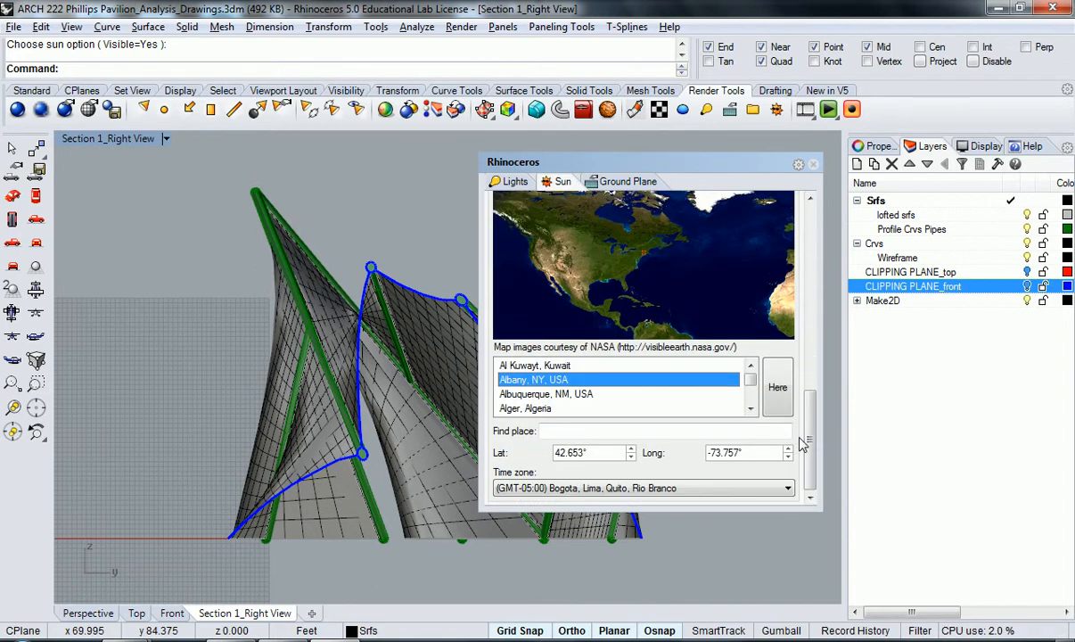
left_click(769, 384)
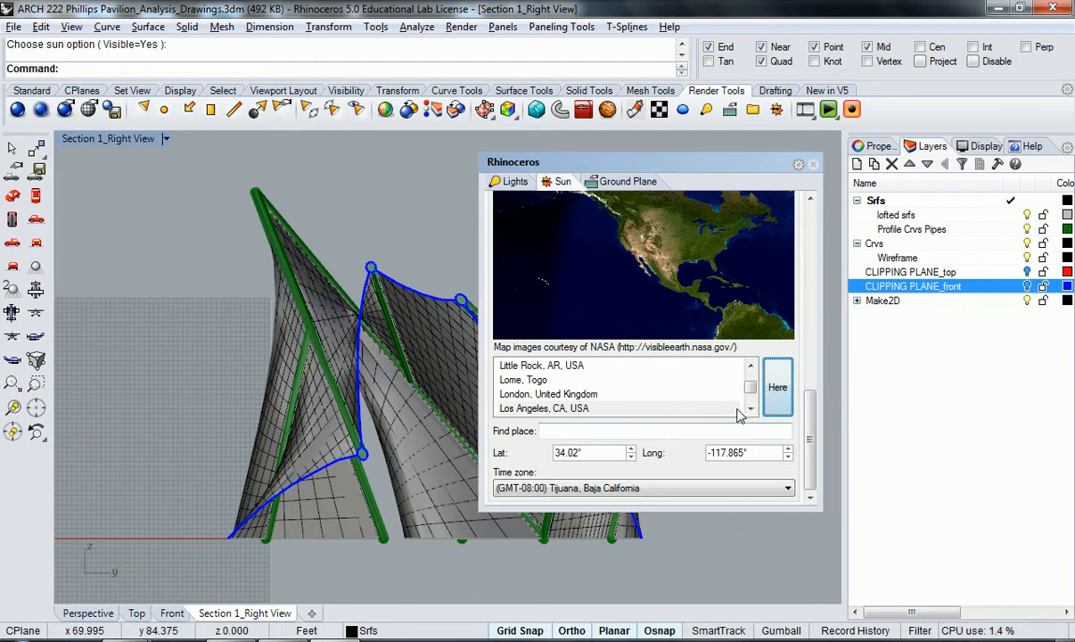
left_click(774, 398)
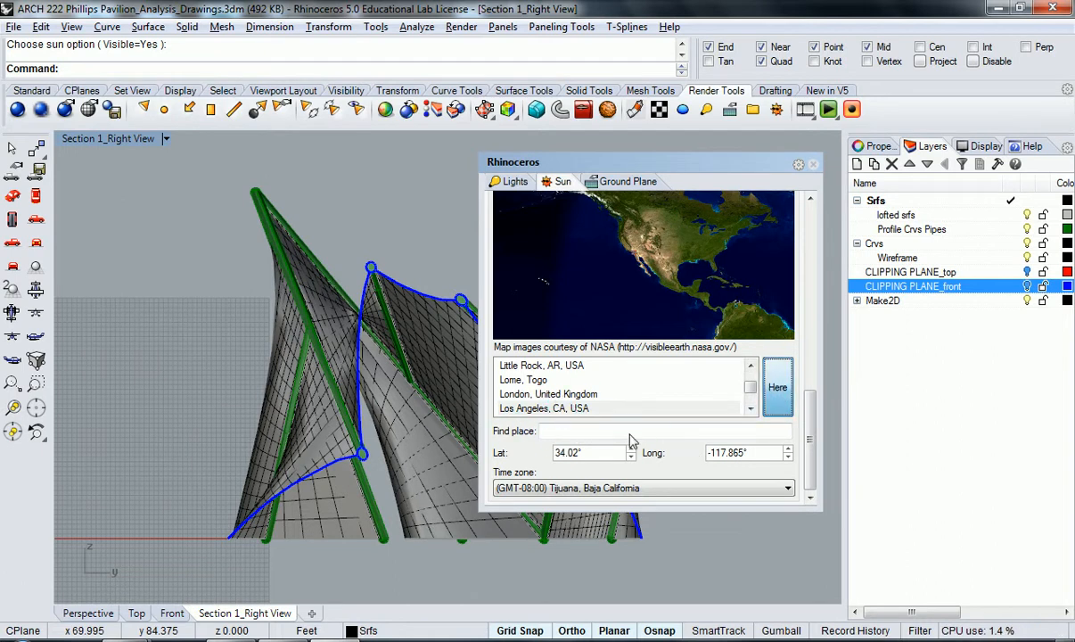
- Set the section viewport's display mode to Rendered and move the sun settings window clear of the pavilion
left_click_drag(810, 432, 815, 314)
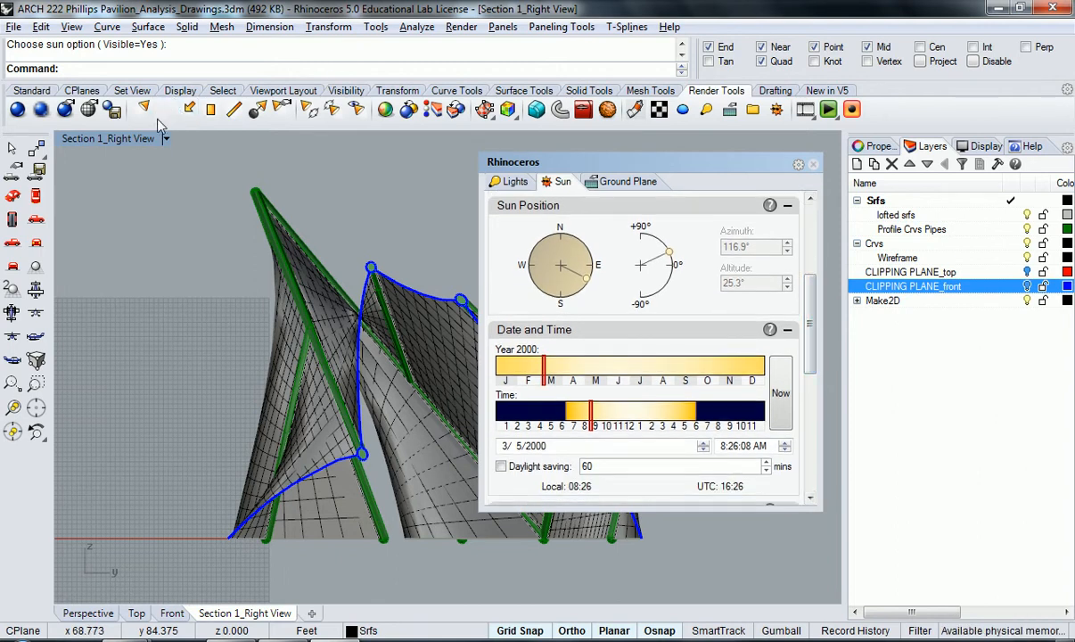
left_click(141, 140)
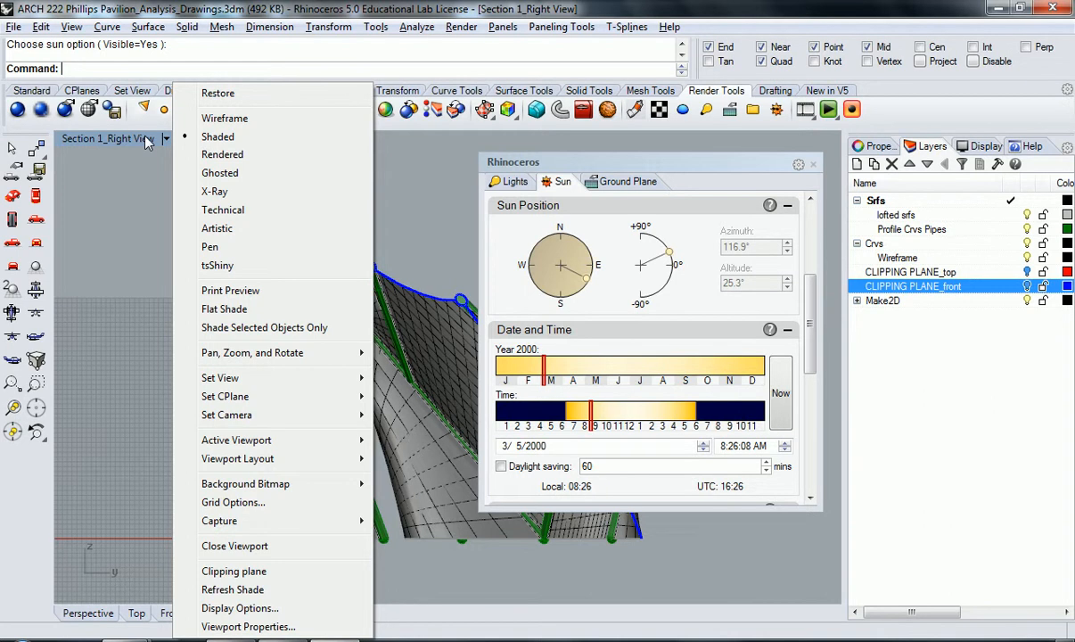
left_click(221, 155)
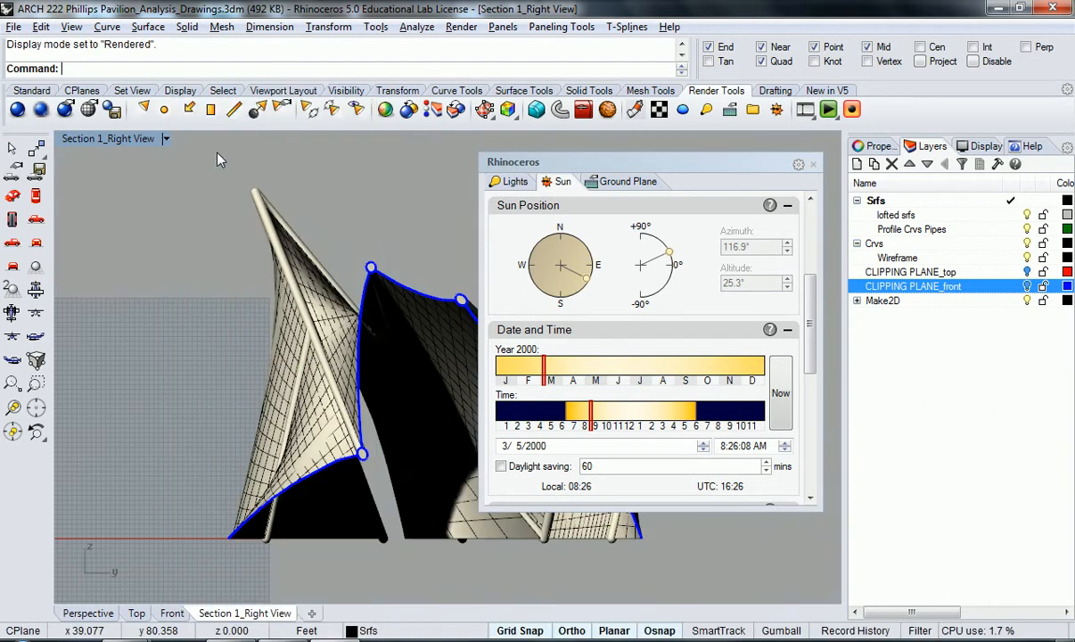
left_click_drag(604, 162, 820, 195)
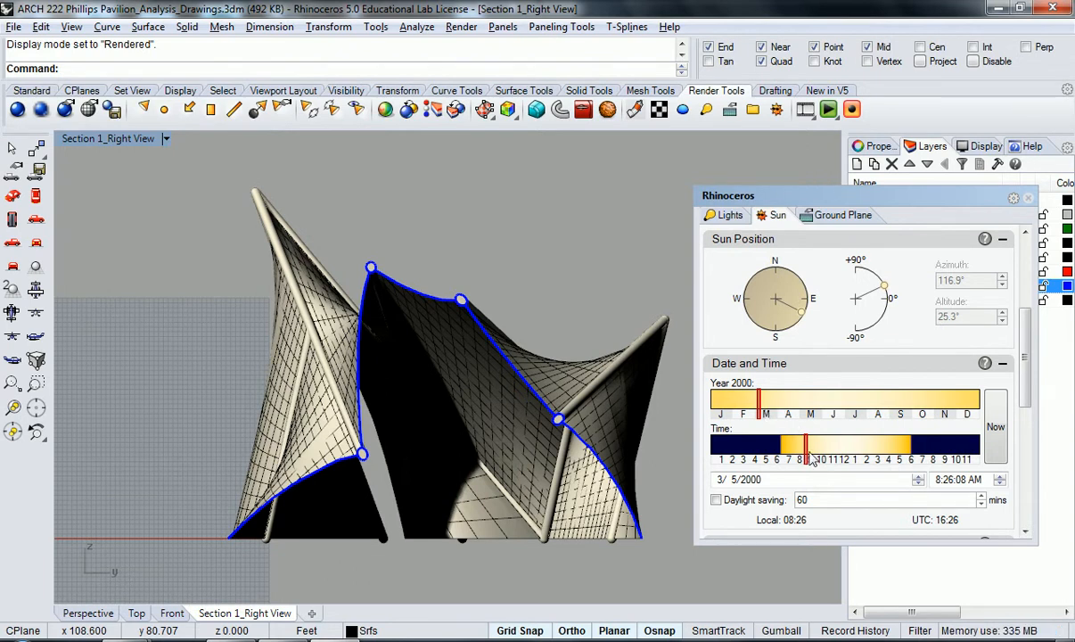
- Preview the pavilion's shadows at about 7:30 AM on different dates in 2000, including 4/7, 12/31, 6/20, 12/24 and 3/19
mouse_move(811, 455)
left_mouse_down()
mouse_move(902, 460)
mouse_move(778, 440)
mouse_move(727, 454)
mouse_move(796, 455)
left_mouse_up()
mouse_move(760, 403)
left_mouse_down()
mouse_move(974, 414)
mouse_move(749, 413)
mouse_move(786, 408)
left_mouse_up()
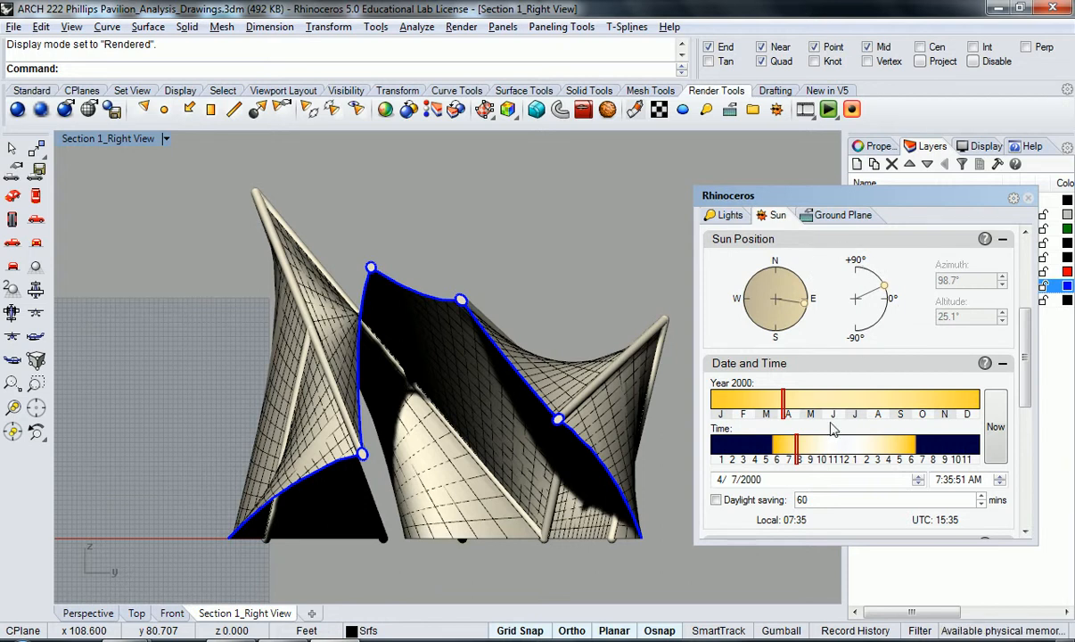
left_click_drag(783, 401, 846, 420)
mouse_move(854, 419)
left_mouse_down()
mouse_move(844, 419)
mouse_move(928, 417)
mouse_move(826, 410)
mouse_move(988, 421)
left_mouse_up()
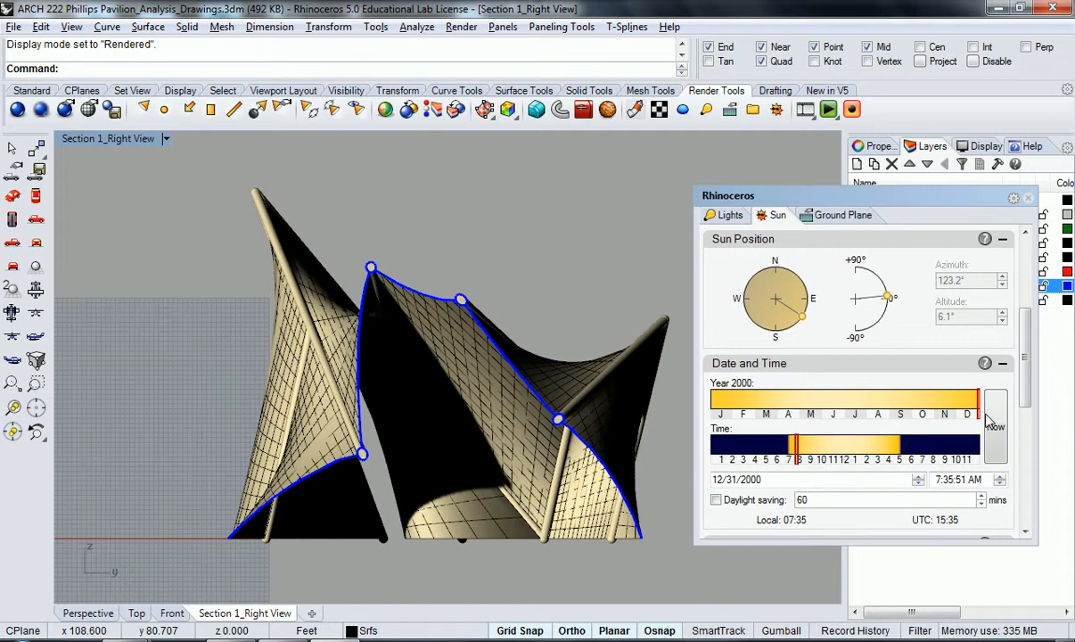
left_click_drag(988, 421, 838, 414)
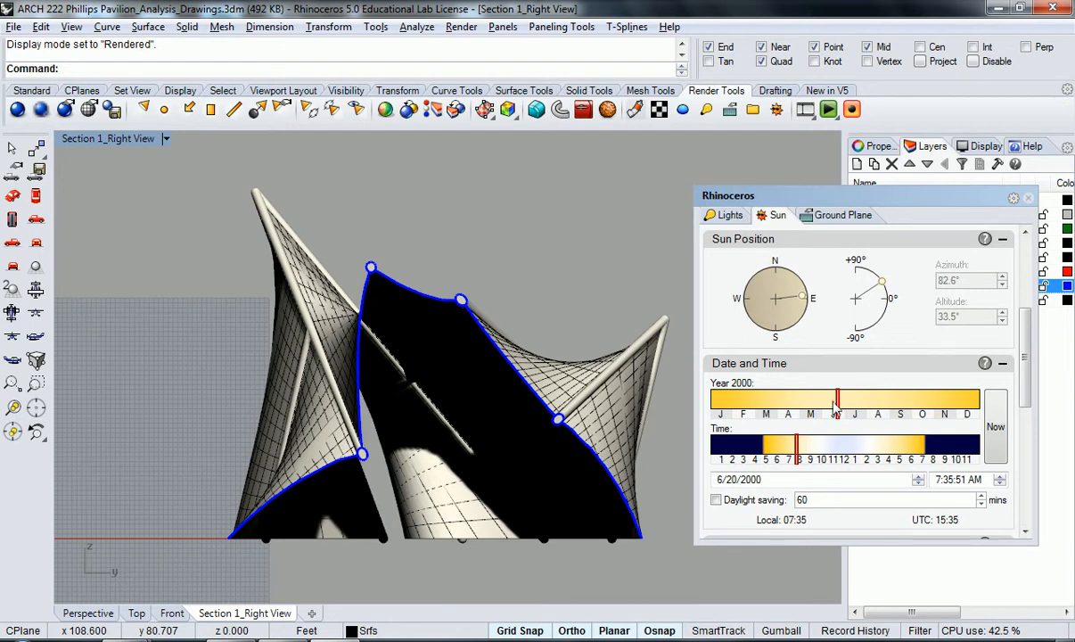
mouse_move(838, 401)
left_mouse_down()
mouse_move(969, 403)
mouse_move(976, 419)
left_mouse_up()
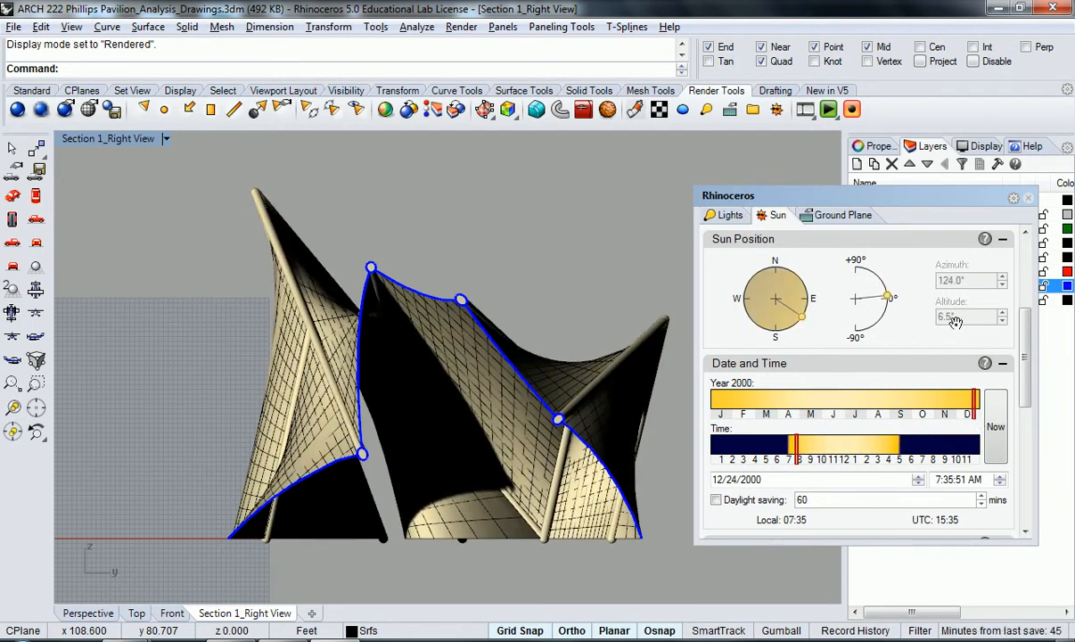
mouse_move(978, 425)
left_mouse_down()
mouse_move(972, 415)
mouse_move(780, 412)
mouse_move(967, 410)
mouse_move(772, 421)
mouse_move(807, 454)
mouse_move(911, 459)
mouse_move(796, 453)
left_mouse_up()
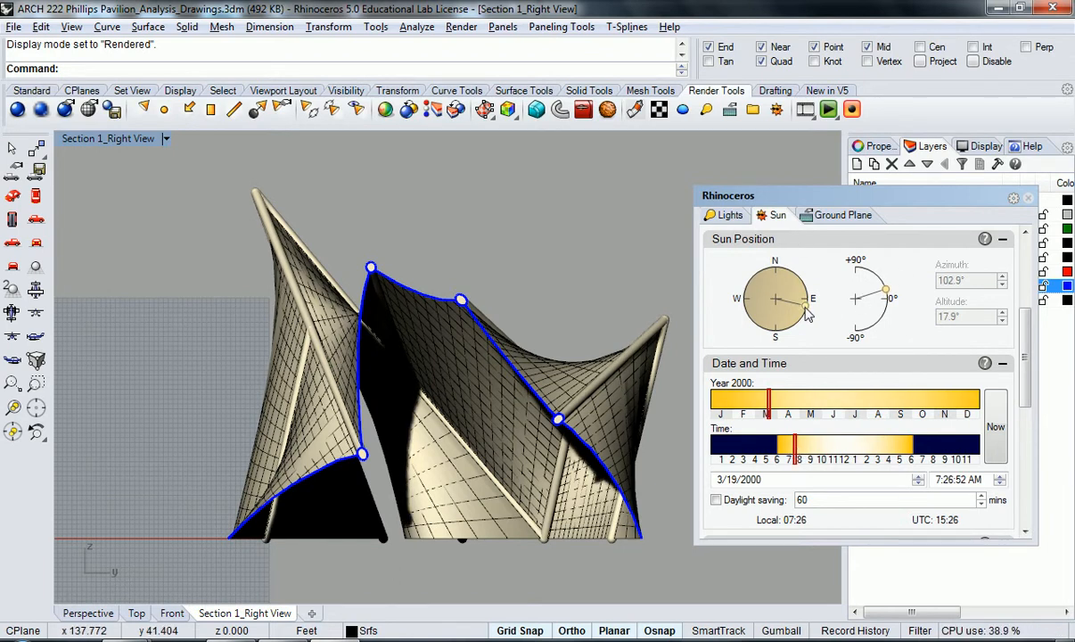
- Set the sun's date to 9/6/2000 and its time to about 6:59 AM
mouse_move(768, 401)
left_mouse_down()
mouse_move(694, 416)
mouse_move(898, 424)
left_mouse_up()
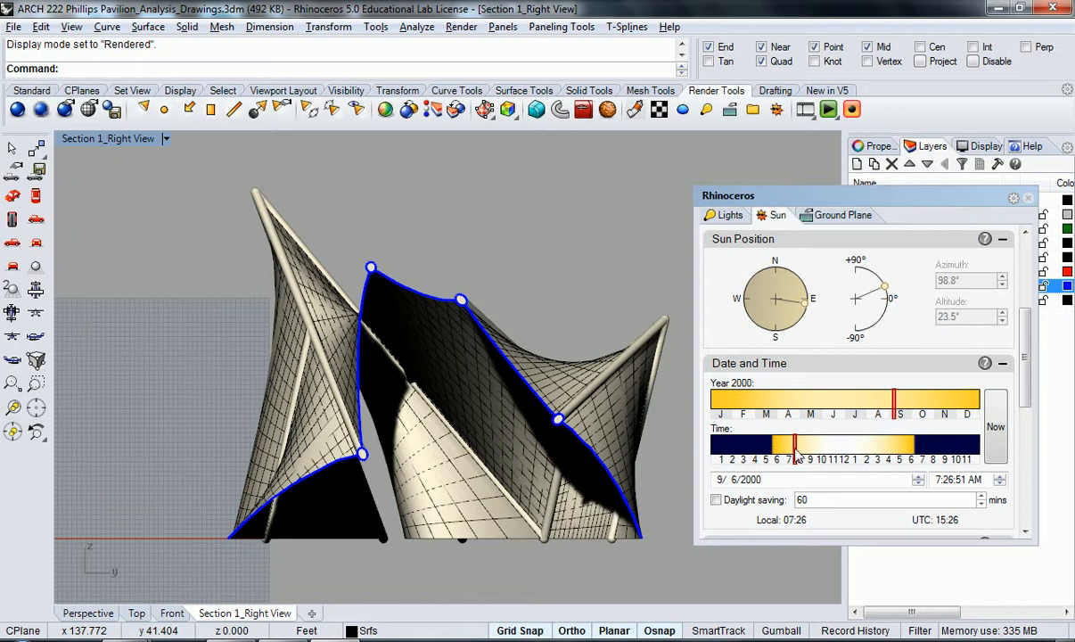
left_click_drag(795, 451, 792, 452)
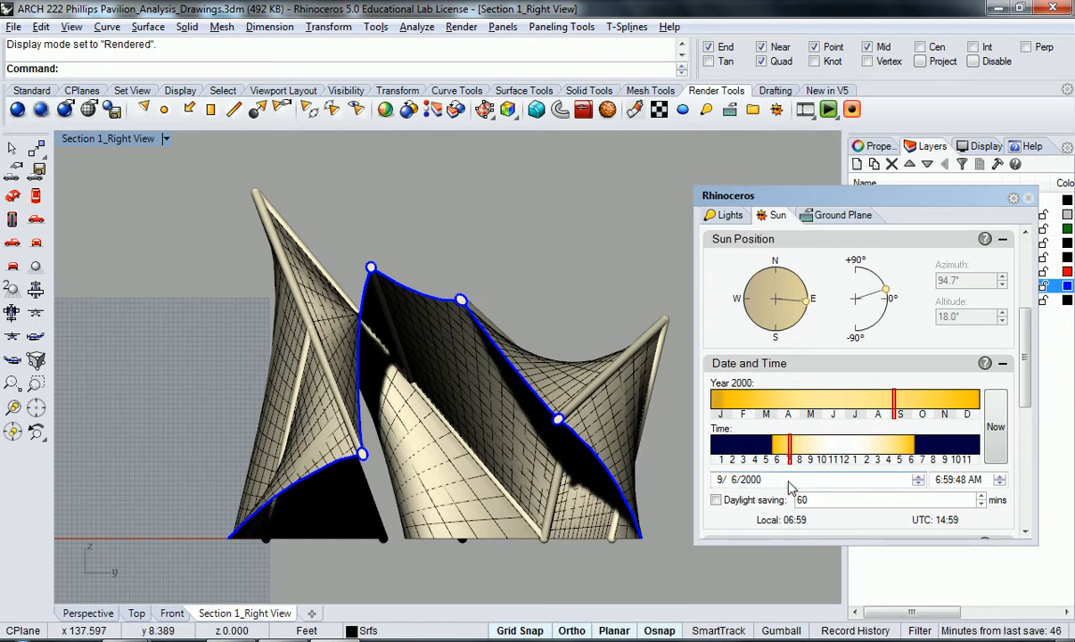
- Set the sun's time to exactly 7:00:00 AM
left_click(962, 480)
left_click(1000, 477)
left_click(1000, 477)
left_click(1000, 477)
left_click(1000, 477)
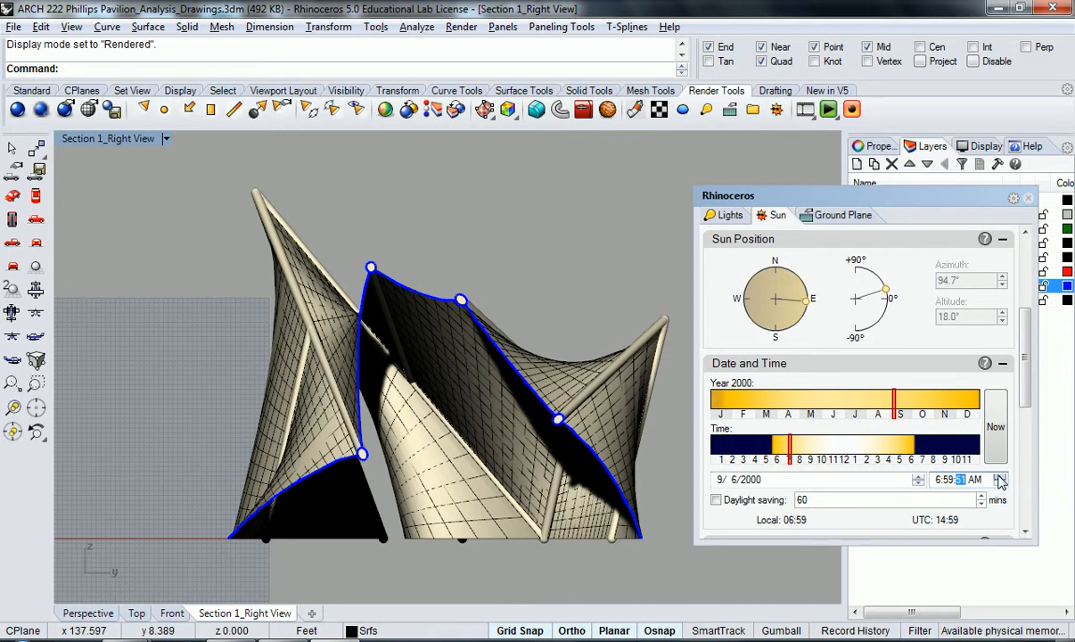
left_click(947, 479)
key("Left")
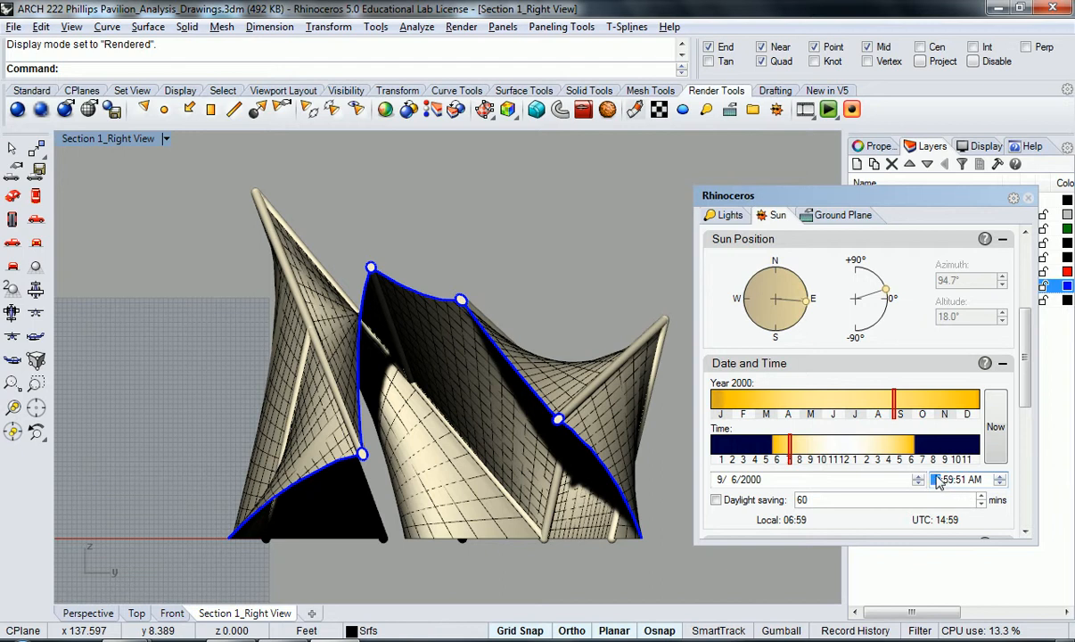
key("Up")
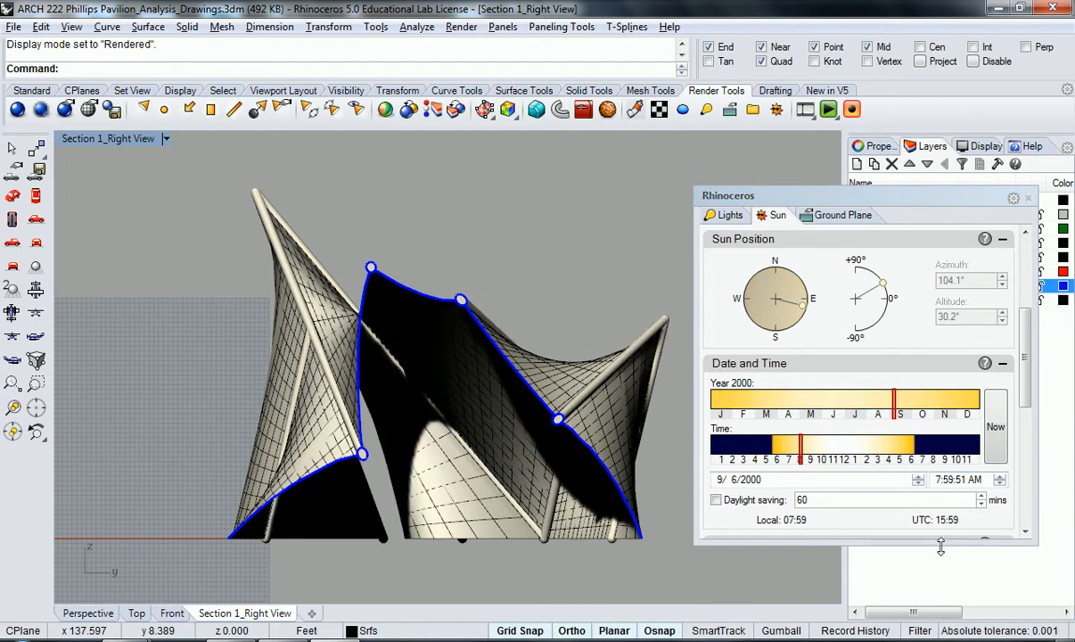
left_click(946, 480)
type("00")
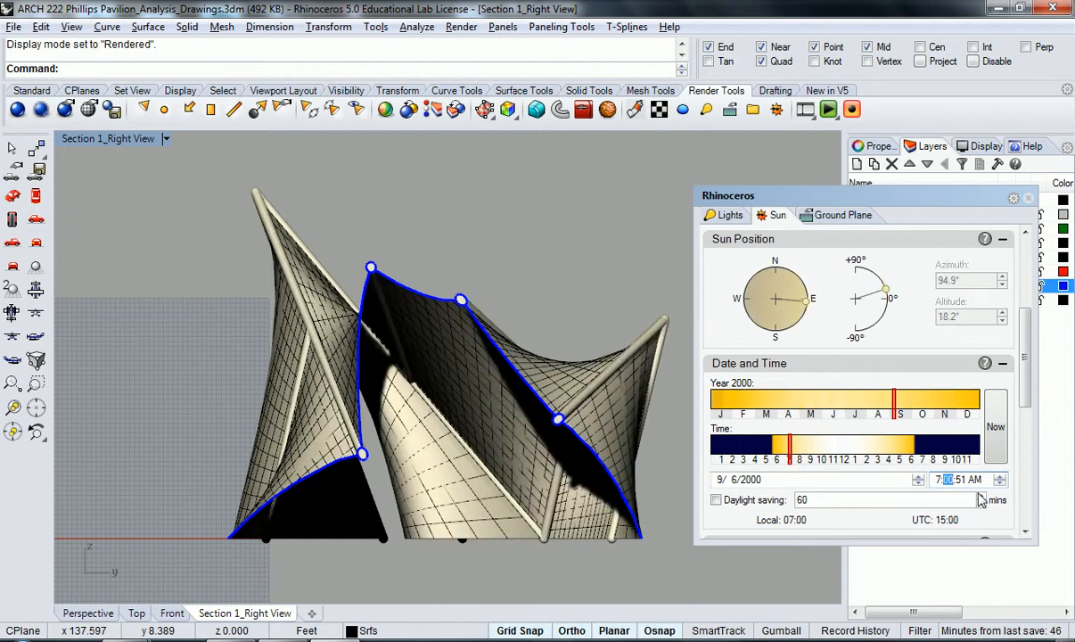
key("Right")
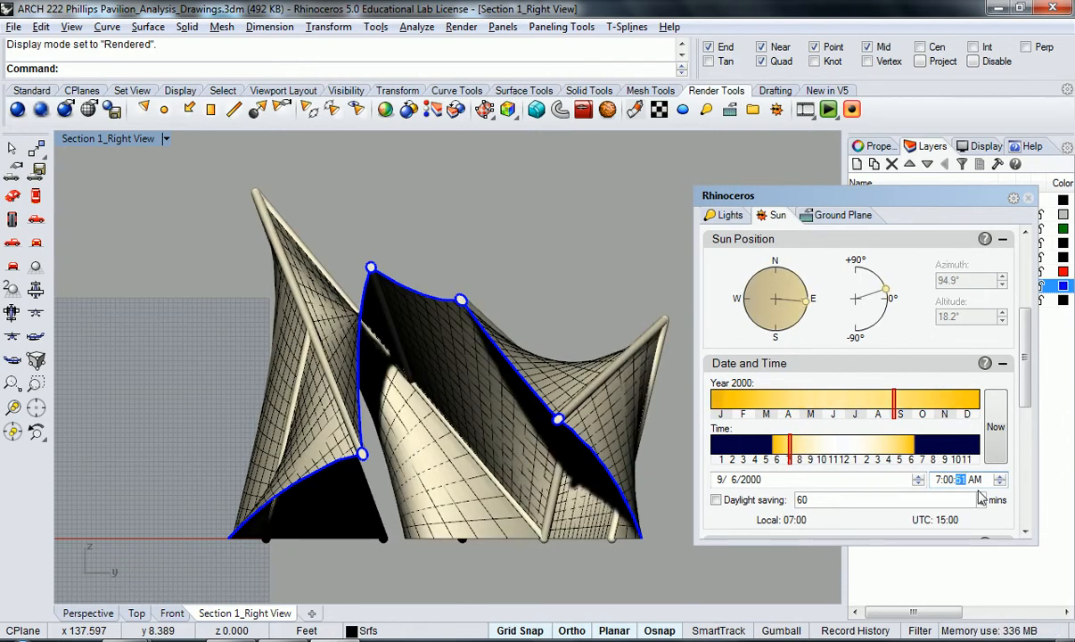
type("00")
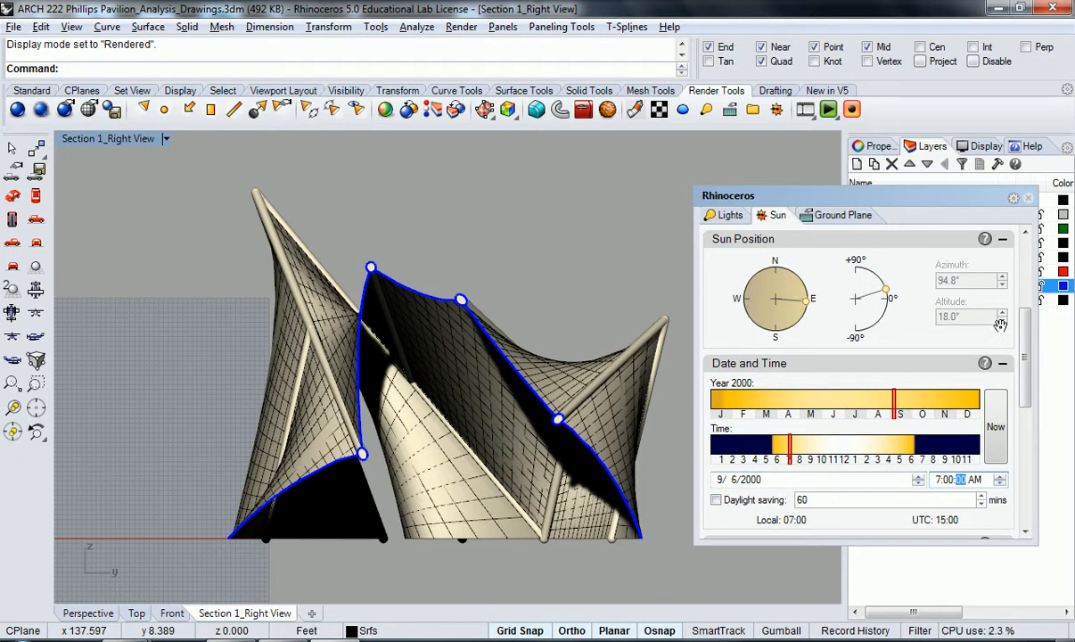
- Turn on the skylight for the rendered section view
left_click_drag(1026, 356, 1027, 277)
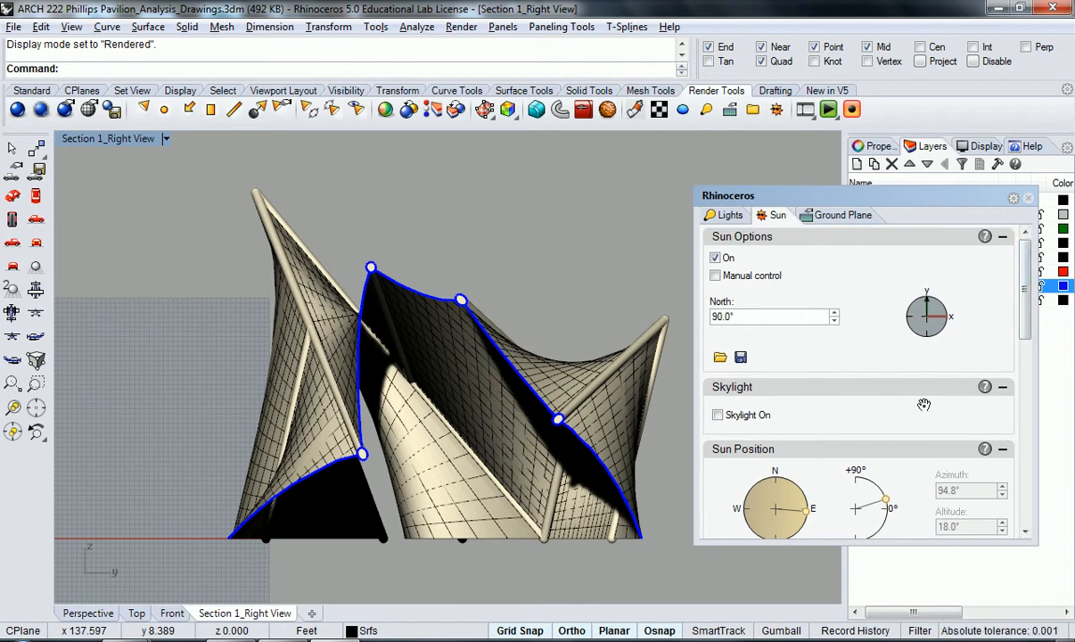
left_click(718, 415)
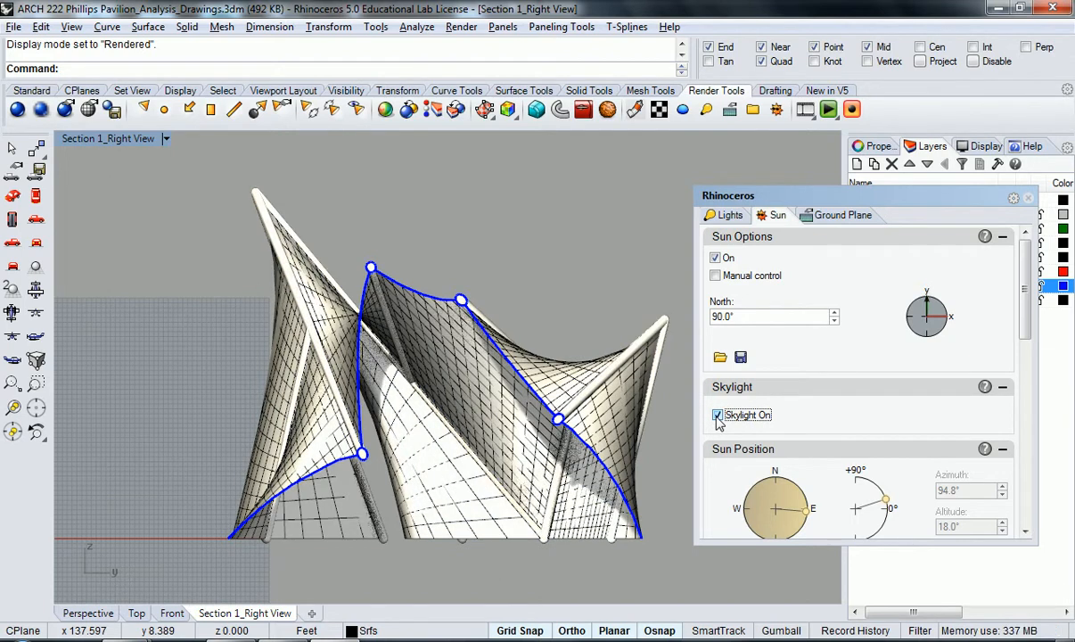
- Turn the skylight off and back on to compare the shadows in the rendered section view
left_click(718, 416)
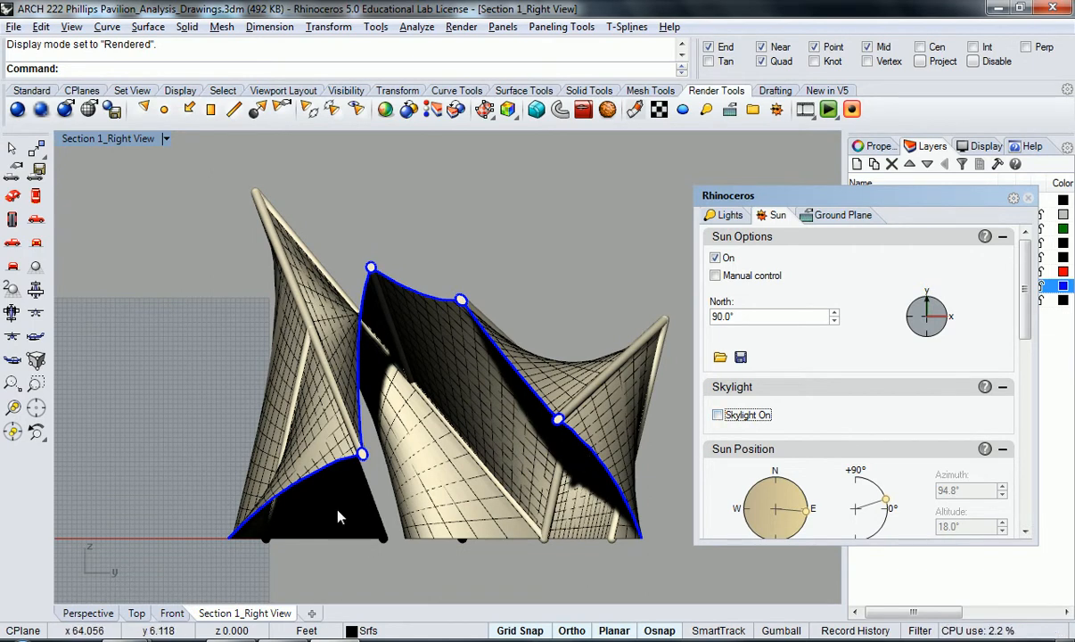
left_click(719, 416)
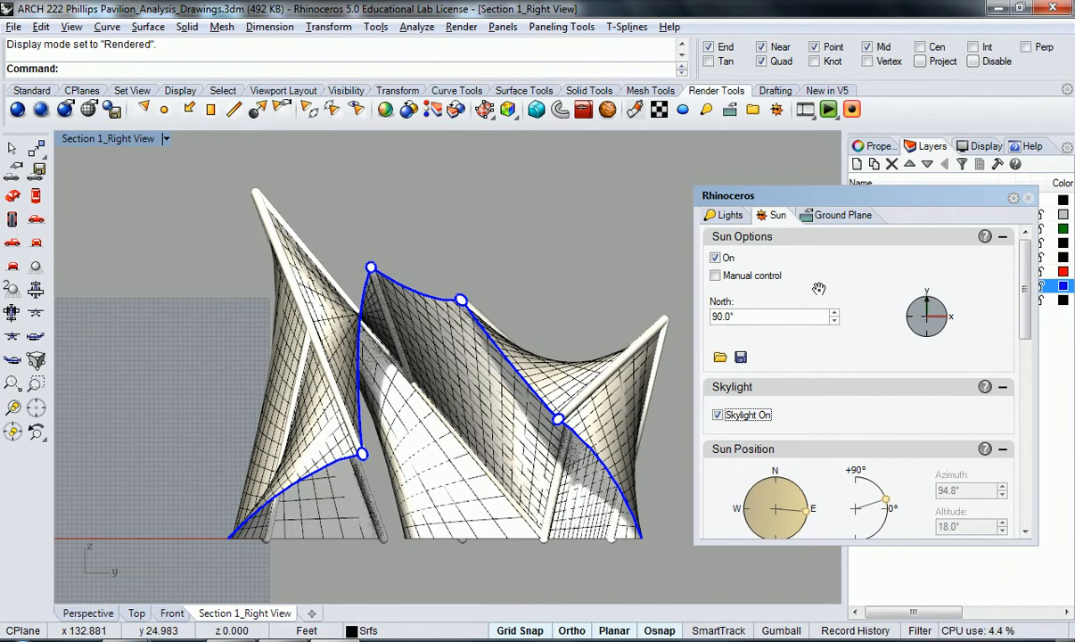
- Try the ground plane with its underside shown, turn the ground plane off again and return to the sun settings
left_click(838, 215)
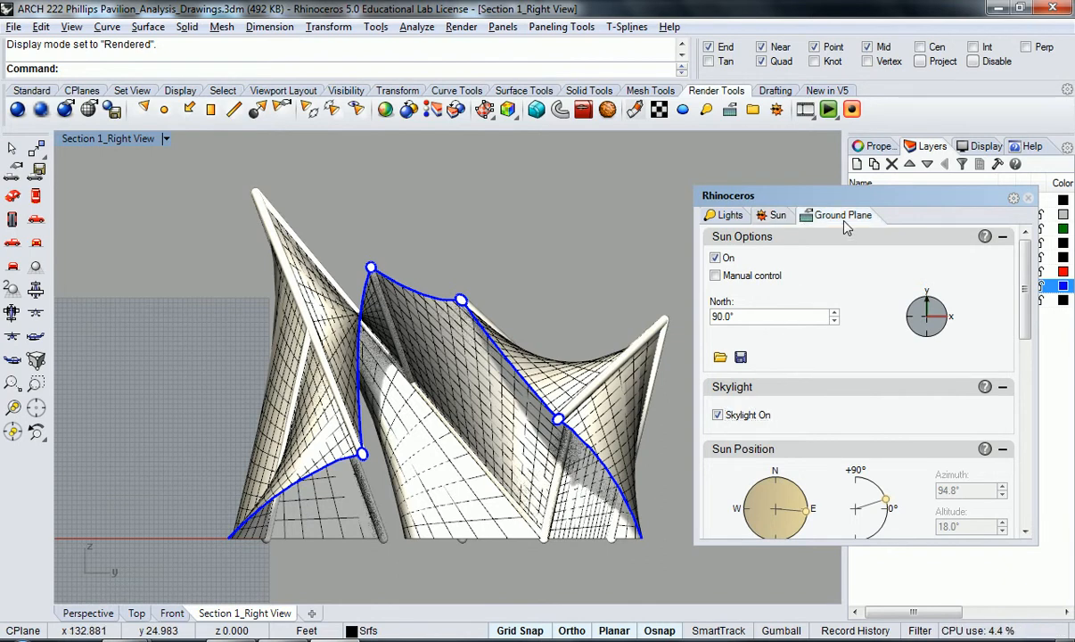
left_click(713, 254)
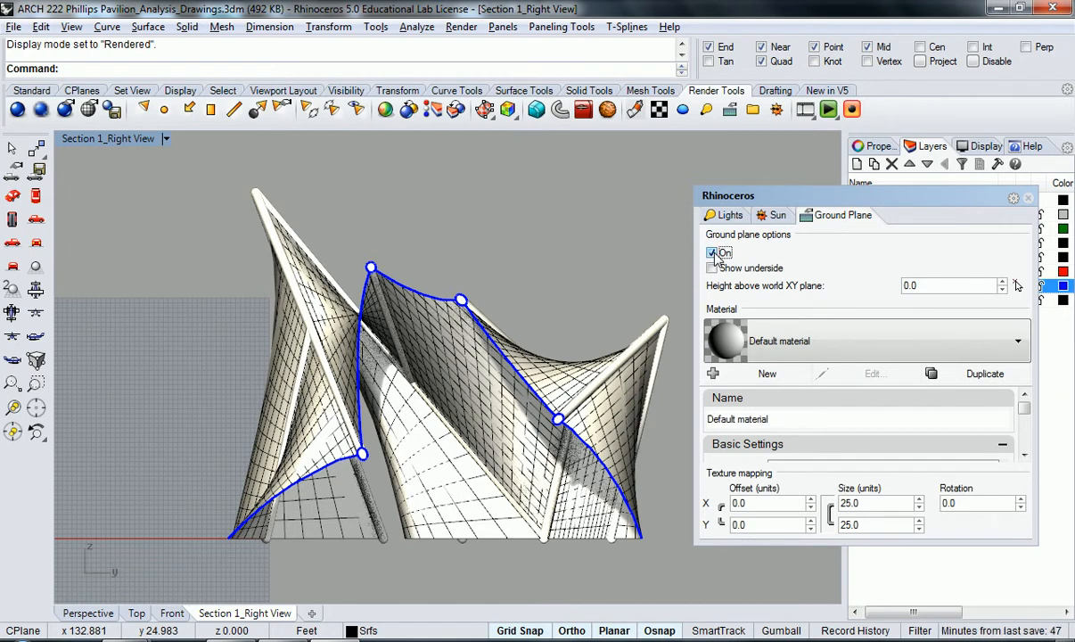
left_click(712, 268)
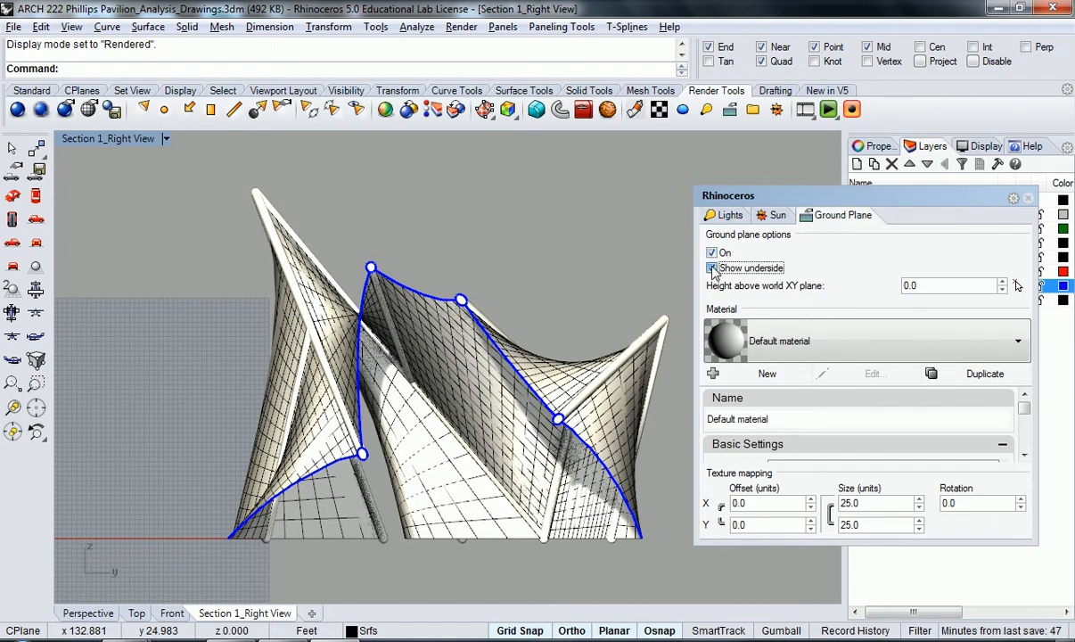
left_click(712, 254)
left_click(772, 218)
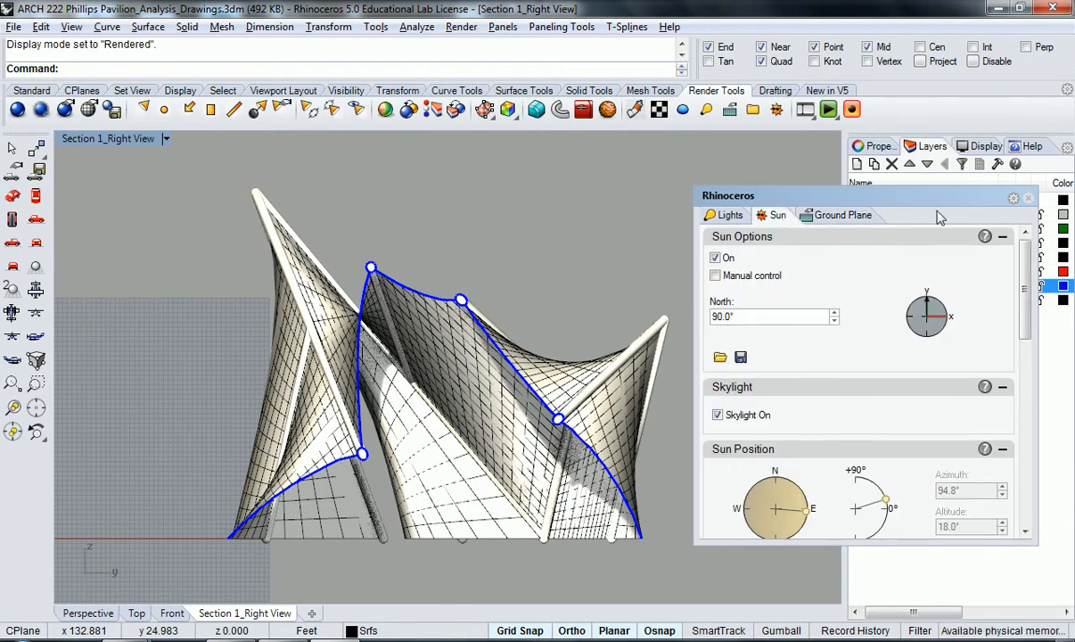
- Review the ground plane options, the list of lights, and the sun's position, date and time settings
left_click(824, 221)
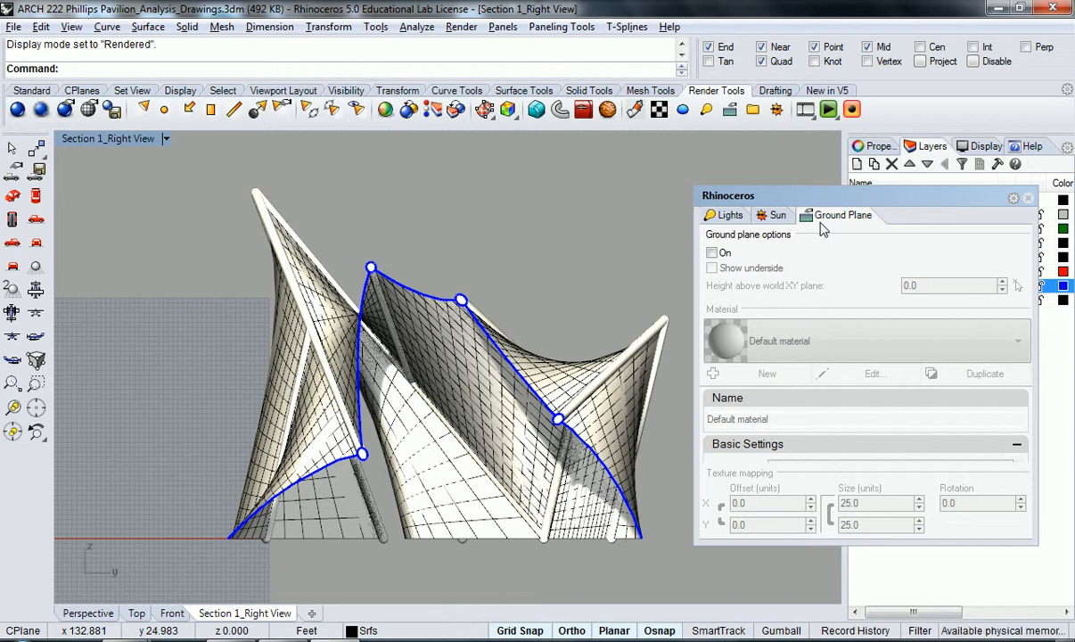
left_click(774, 217)
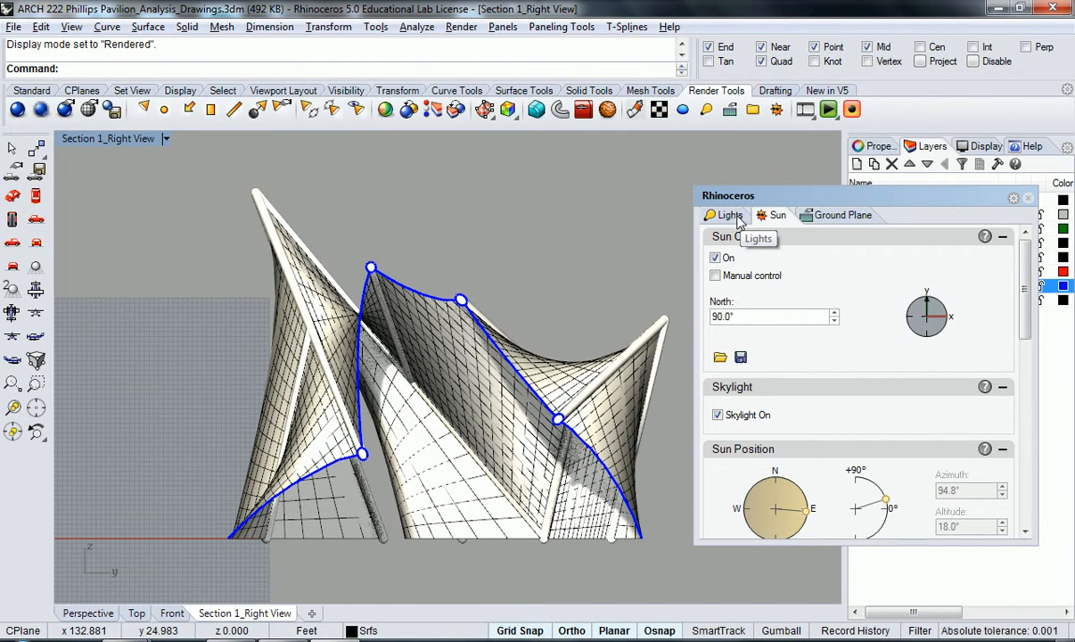
left_click(738, 221)
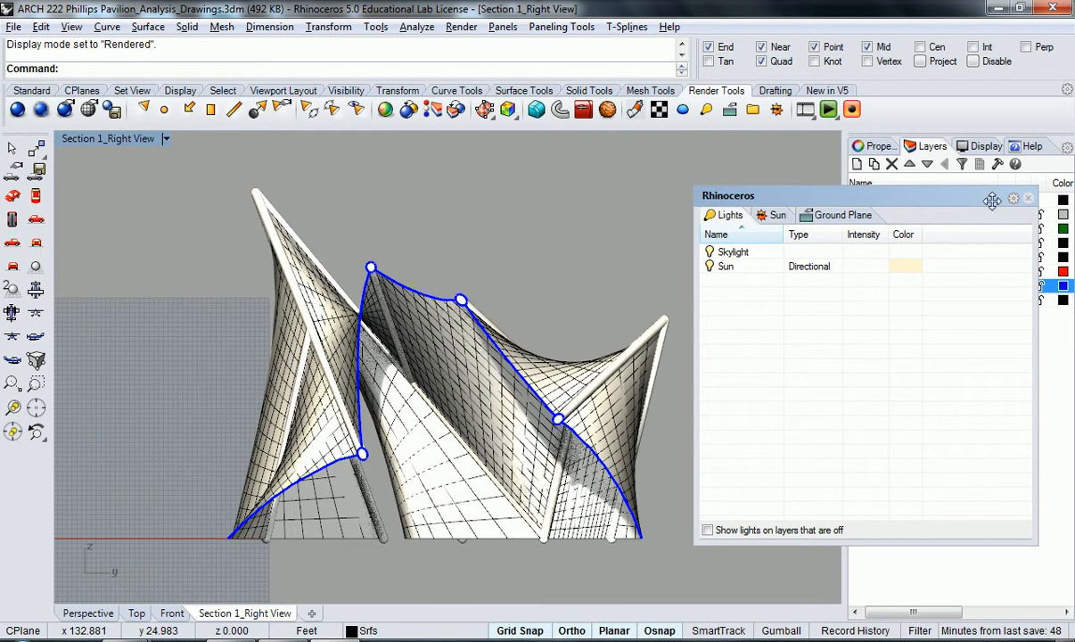
left_click(777, 216)
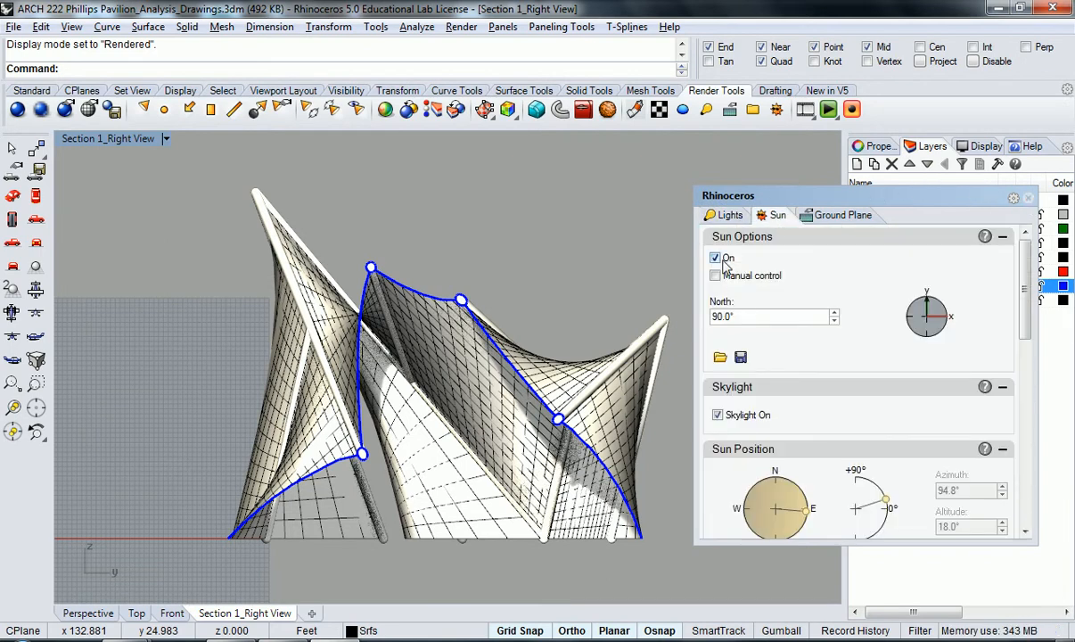
scroll(976, 325, "down", 3)
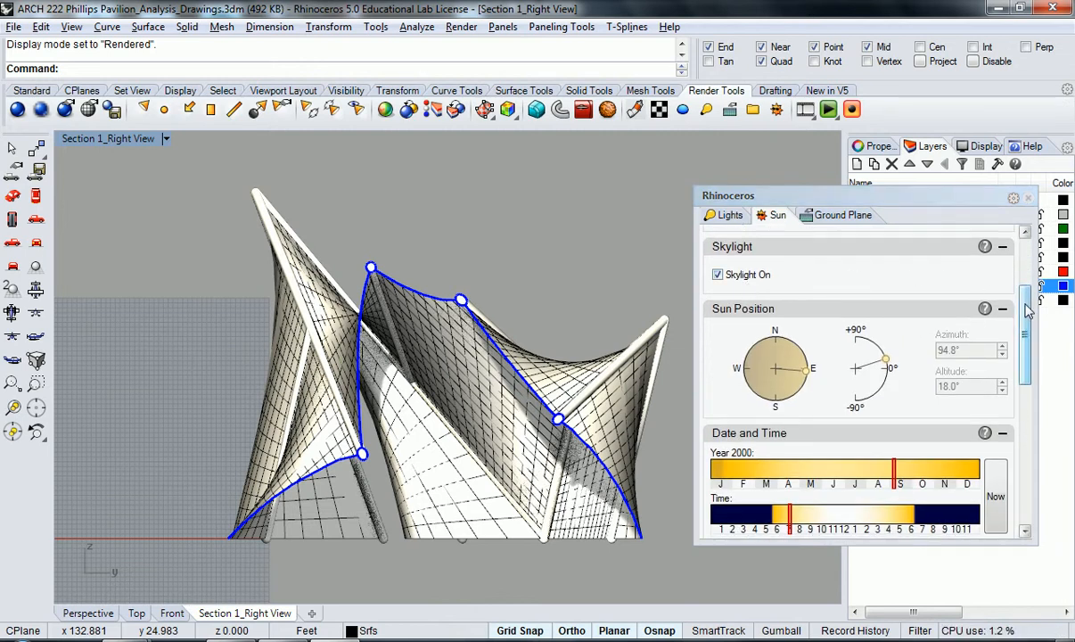
scroll(956, 319, "down", 2)
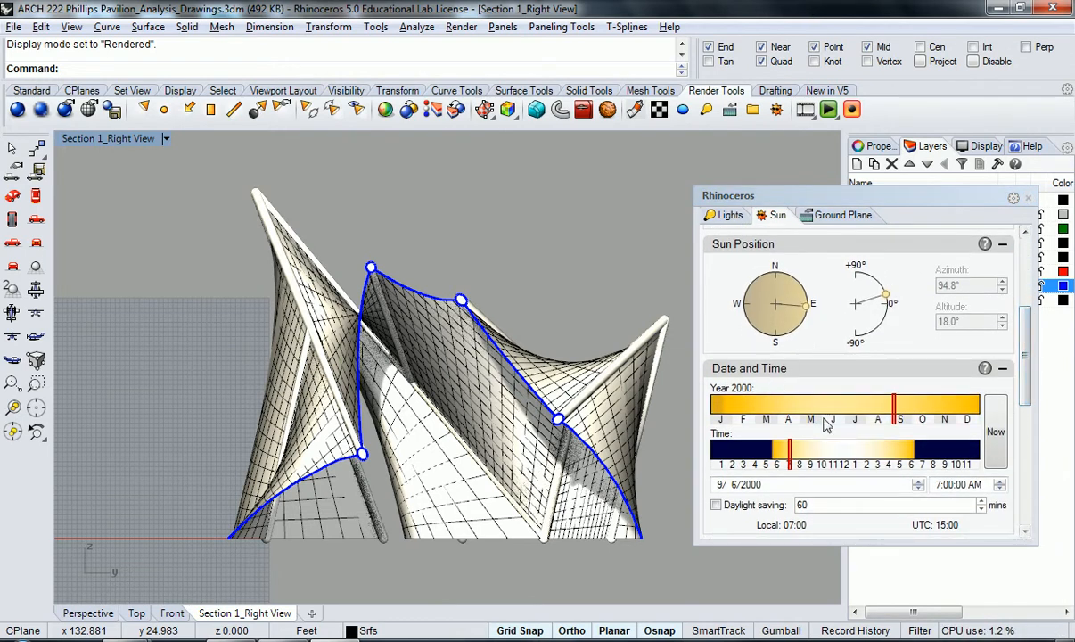
mouse_move(1025, 350)
left_mouse_down()
mouse_move(1020, 417)
mouse_move(1017, 355)
mouse_move(1012, 363)
left_mouse_up()
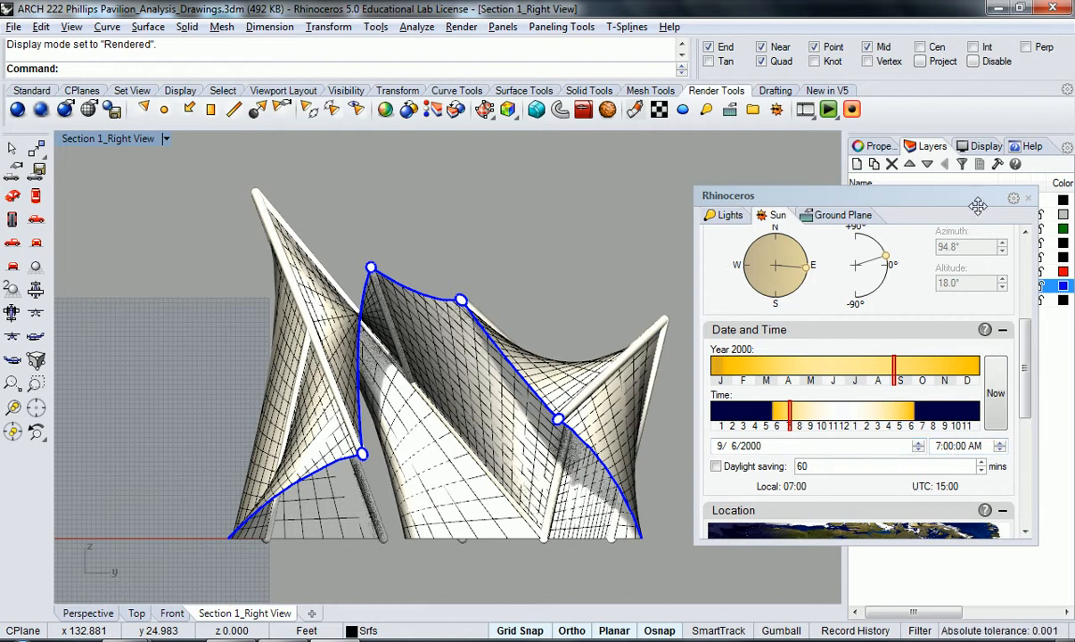
- Close the lighting settings and render the section view of the pavilion
left_click(1029, 198)
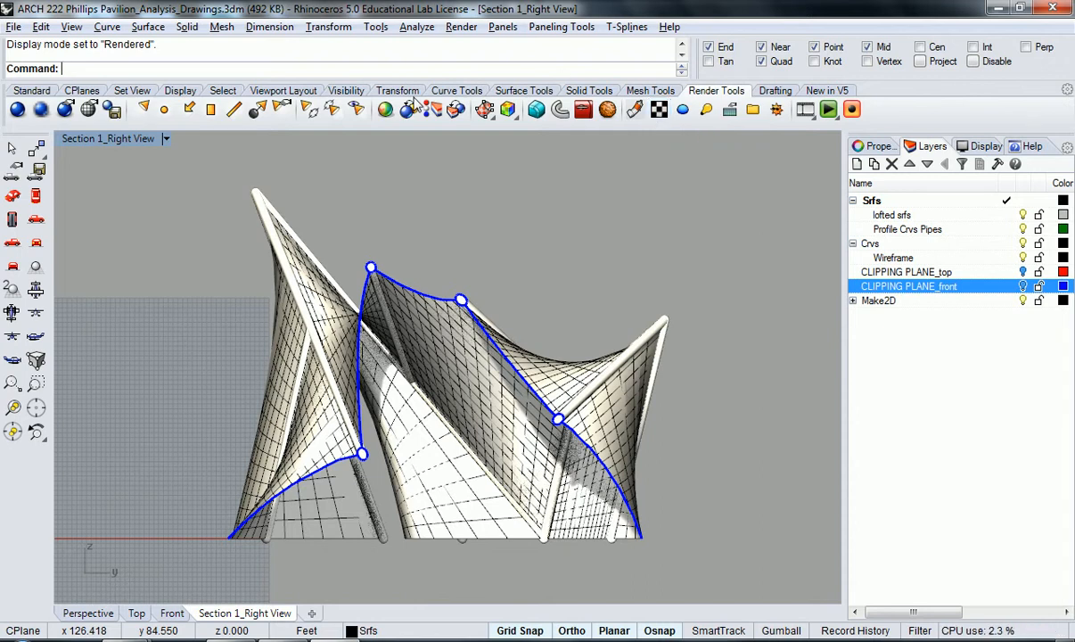
left_click(17, 111)
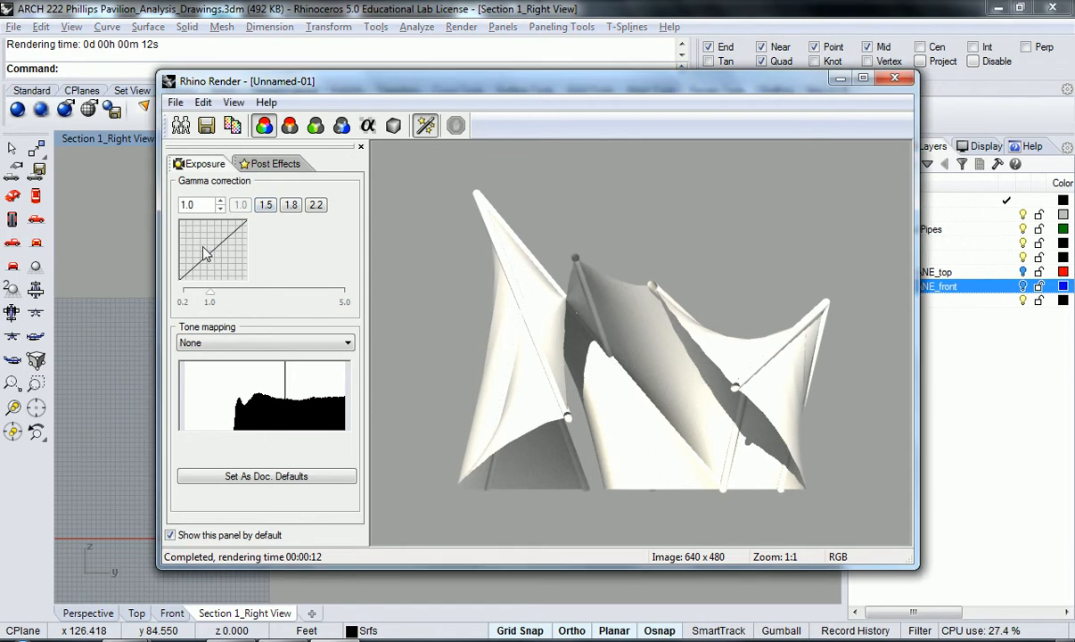
- Compare the render at gamma corrections of 2.2, 1.8 and 1.5, and return the gamma to 1.0
left_click(220, 201)
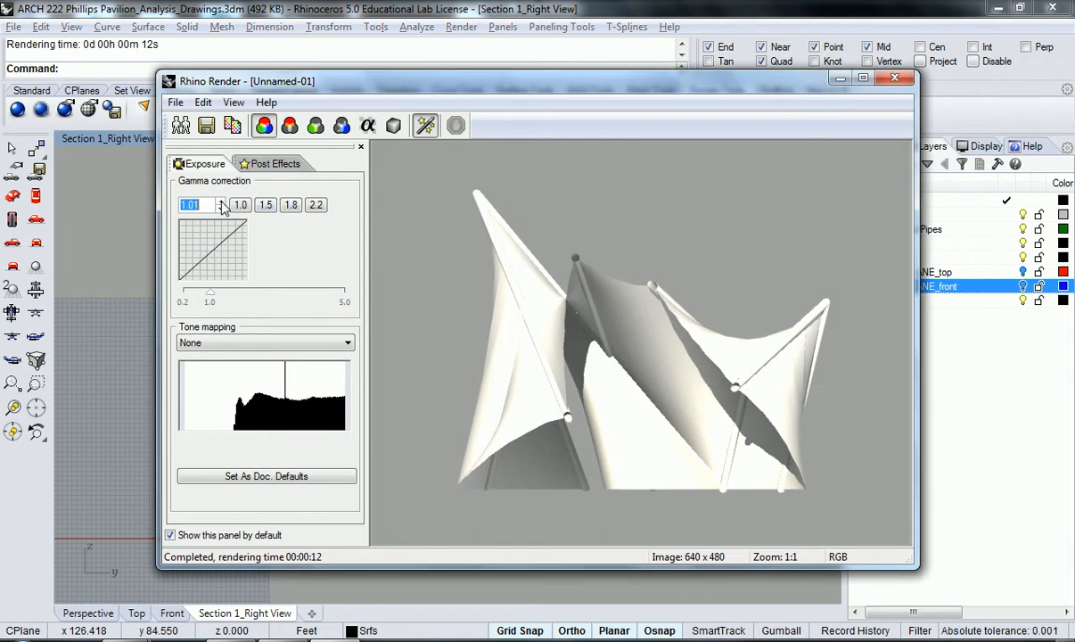
left_click(221, 203)
left_click(240, 205)
left_click(317, 206)
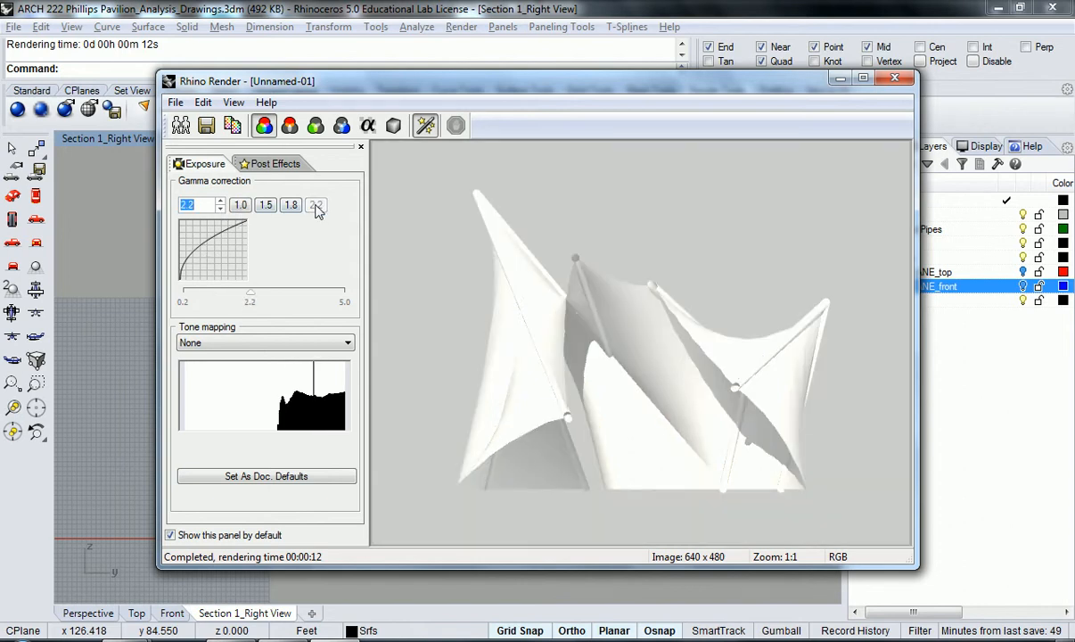
left_click(291, 205)
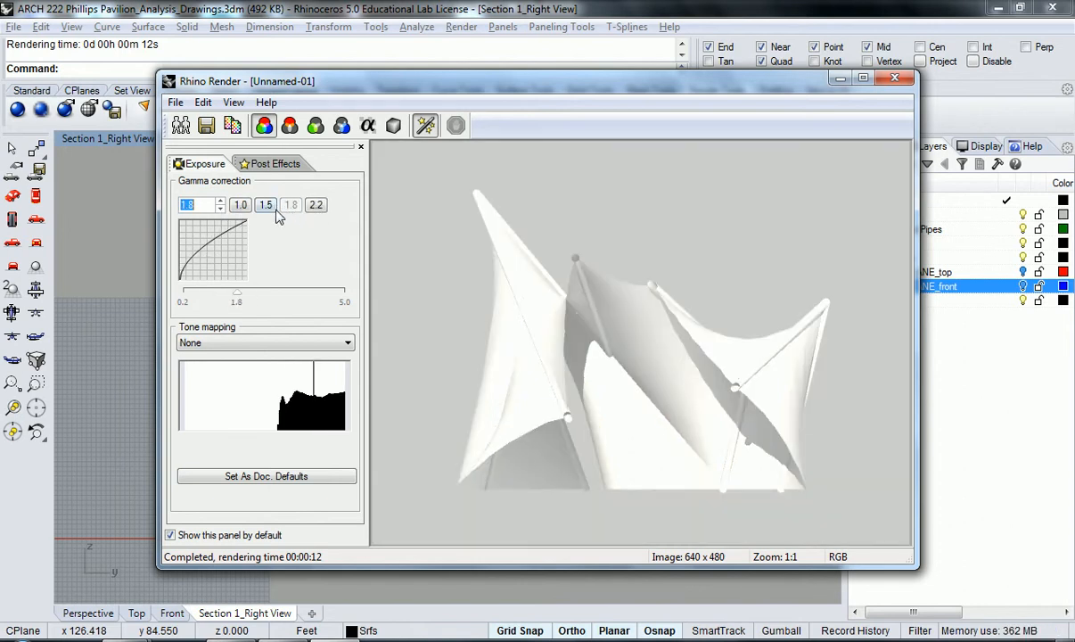
left_click(271, 207)
left_click(246, 208)
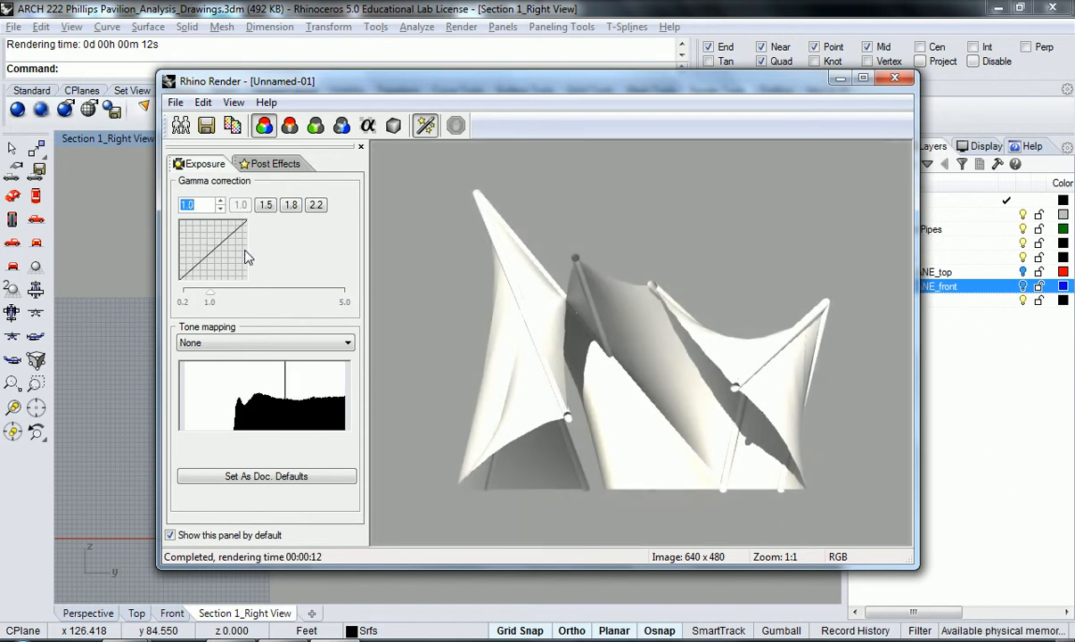
- Try Black / White point tone mapping on the render, adjusting the black point to about -0.1 and the white point to about 1.24
left_click(223, 342)
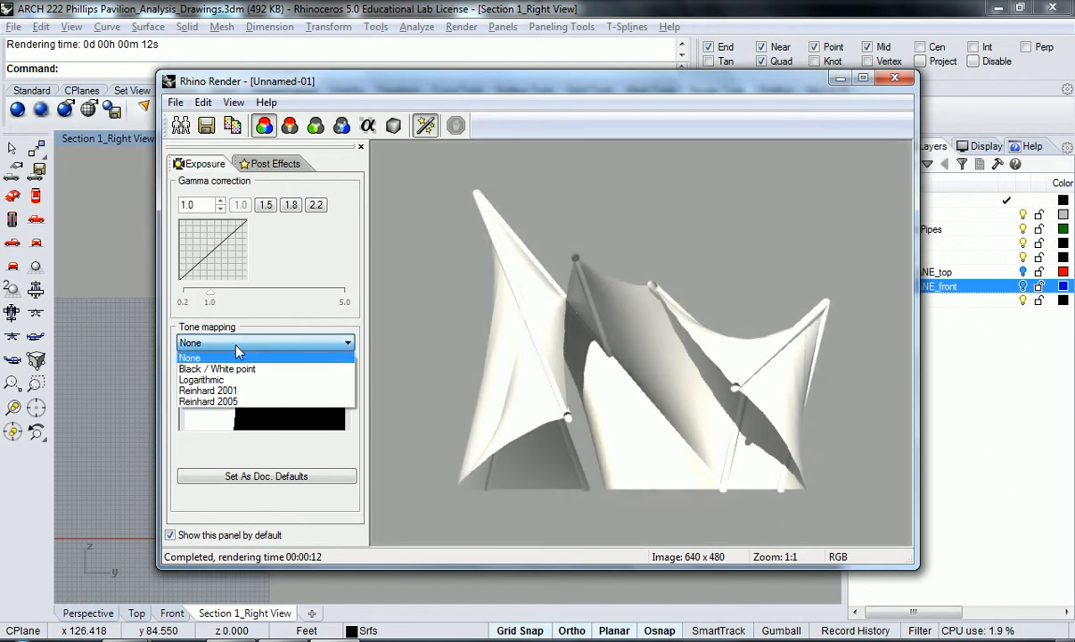
left_click(236, 368)
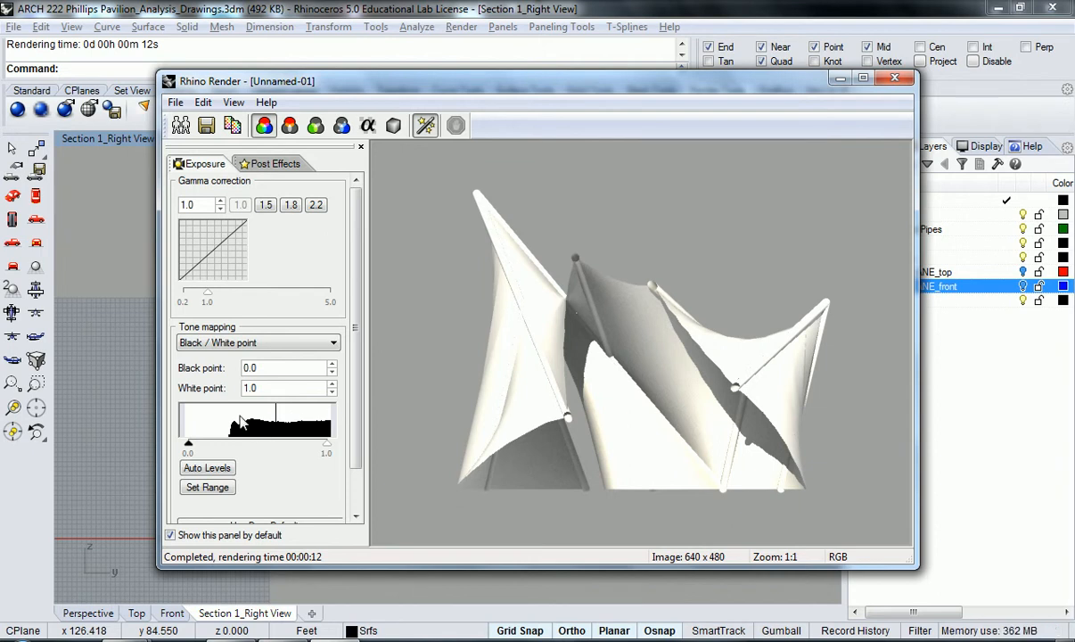
left_click_drag(187, 444, 231, 452)
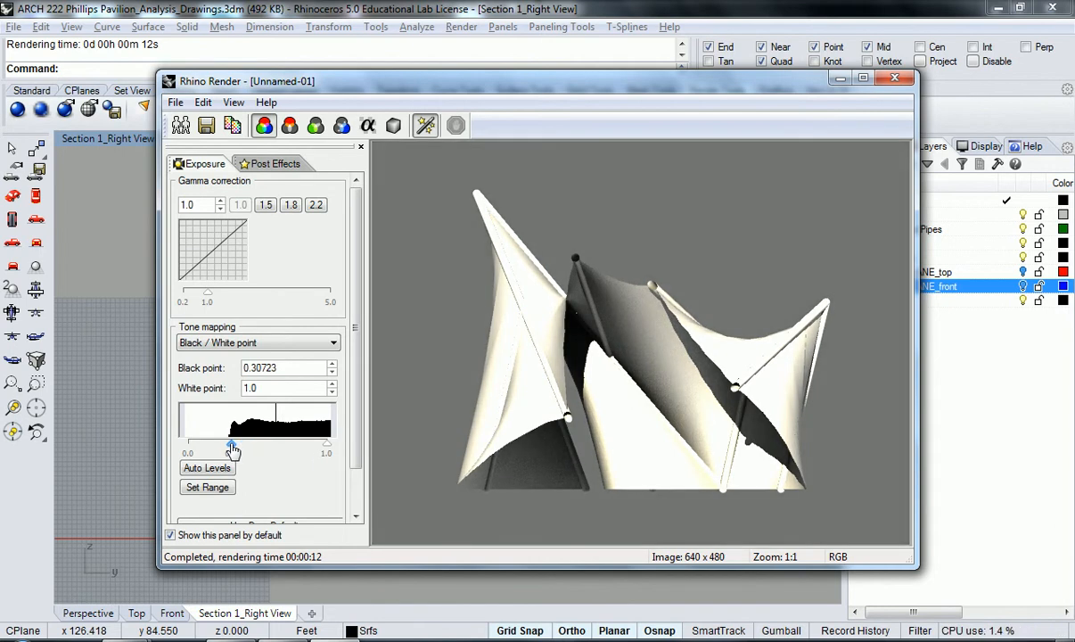
left_click_drag(326, 452, 307, 451)
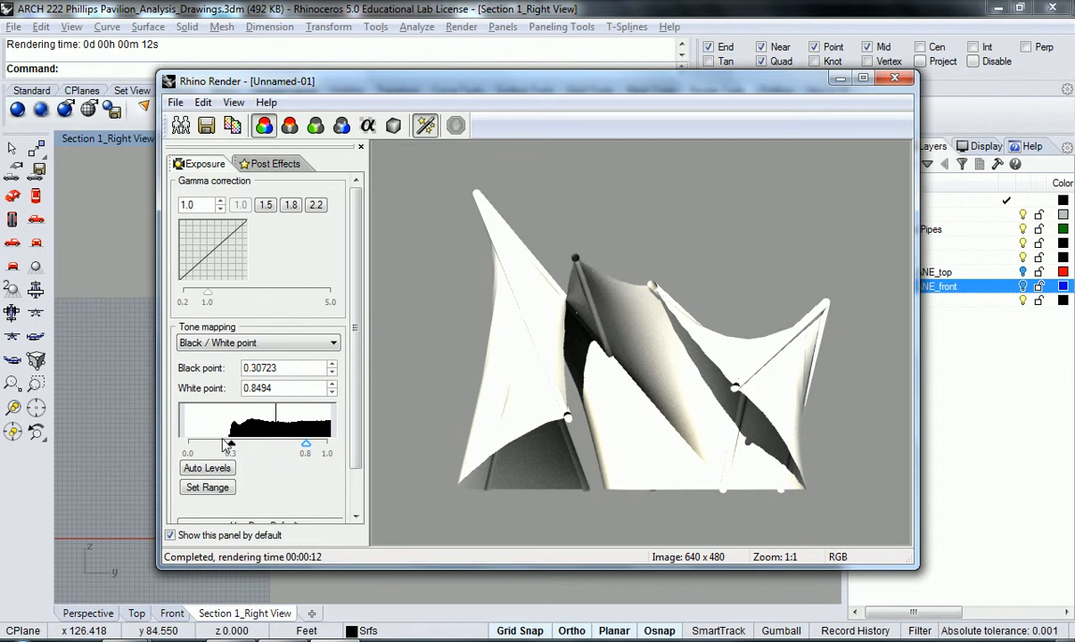
left_click_drag(223, 443, 183, 444)
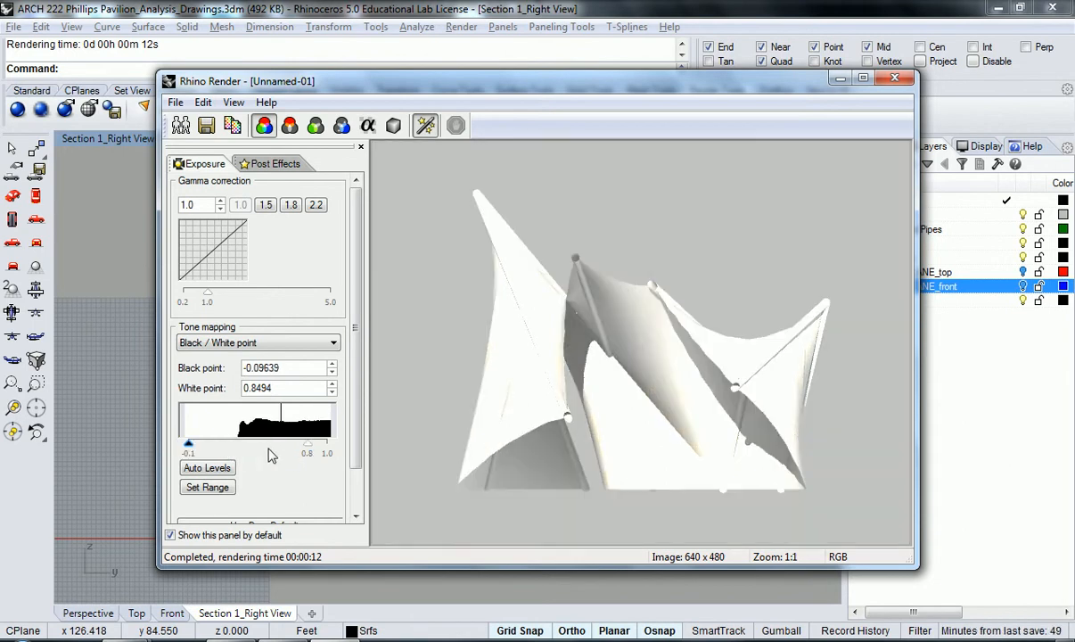
left_click_drag(307, 443, 335, 443)
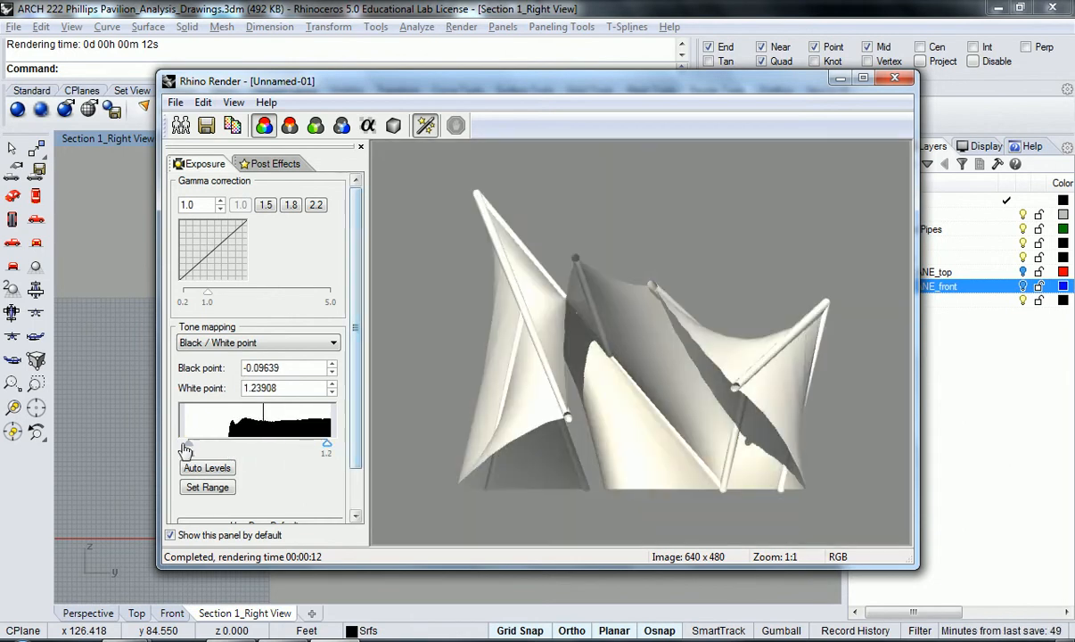
left_click_drag(190, 444, 188, 445)
- Preview the render with Logarithmic and Reinhard 2001 tone mapping
left_click(316, 345)
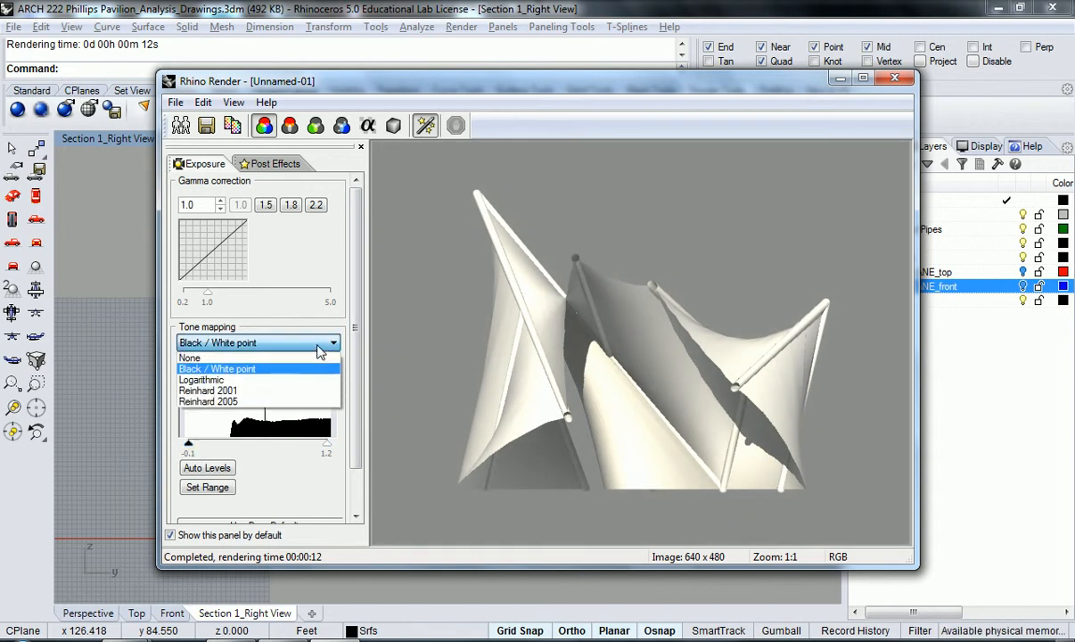
left_click(270, 375)
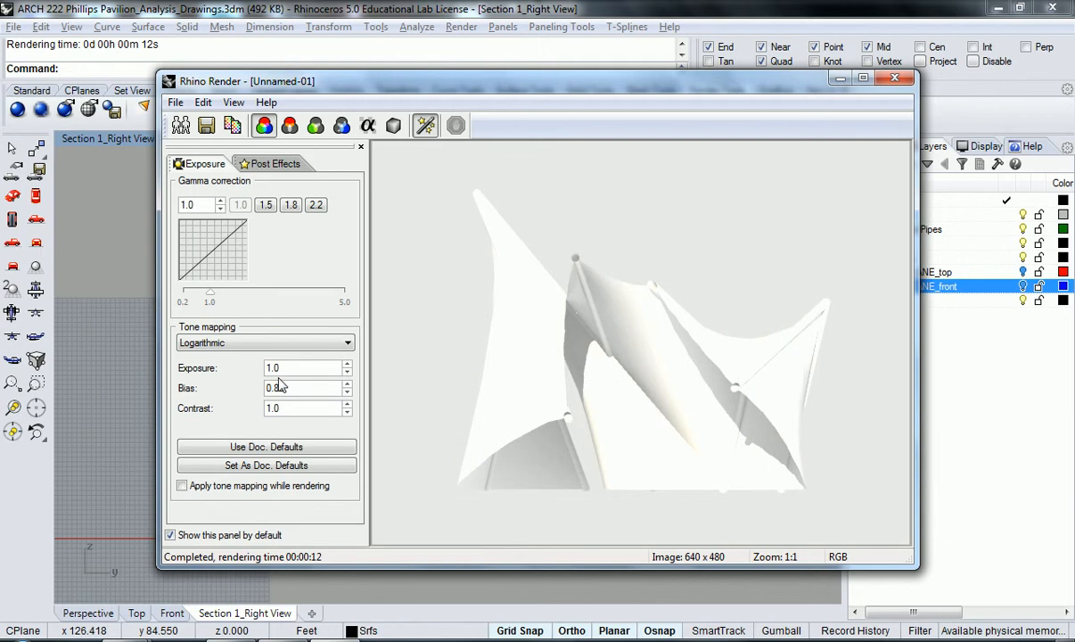
left_click(255, 344)
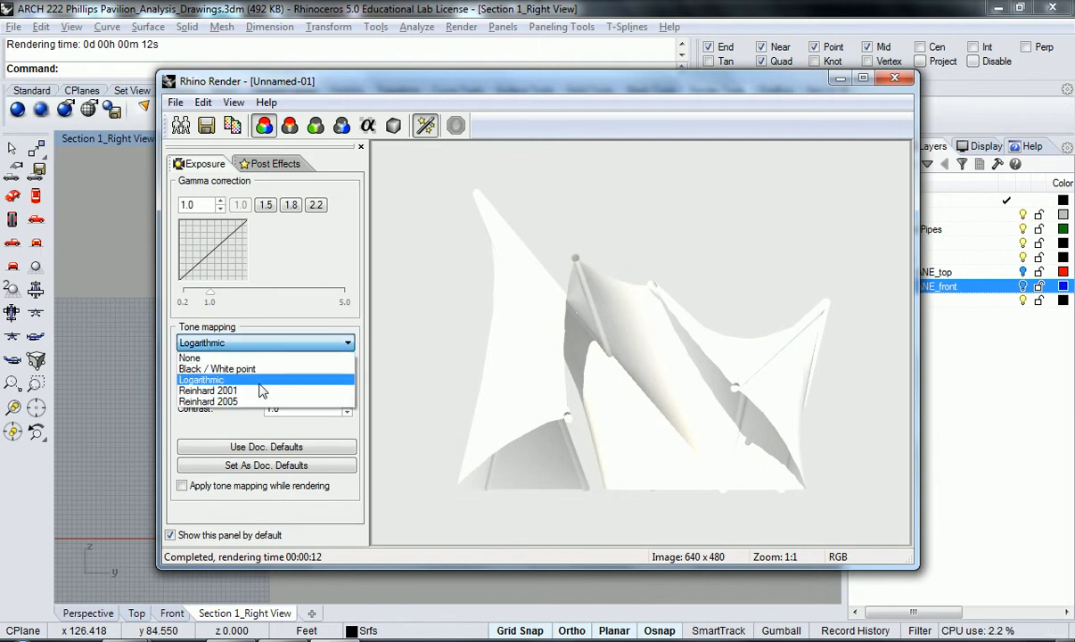
left_click(264, 390)
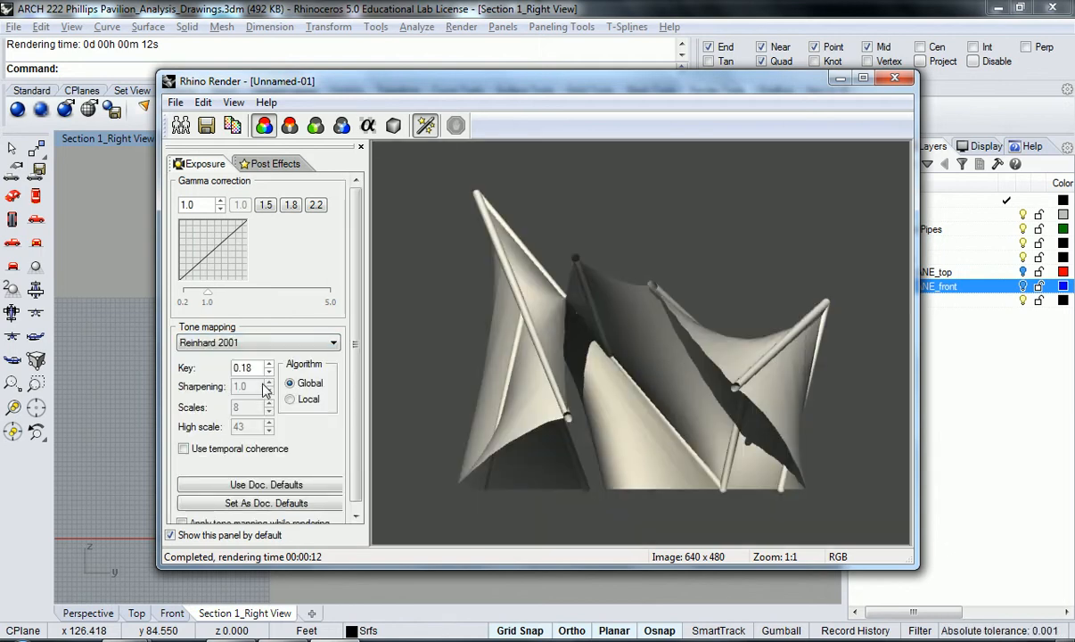
- Switch the render's tone mapping to Reinhard 2005 and try adjusting its brightness and light adaptation
left_click(304, 342)
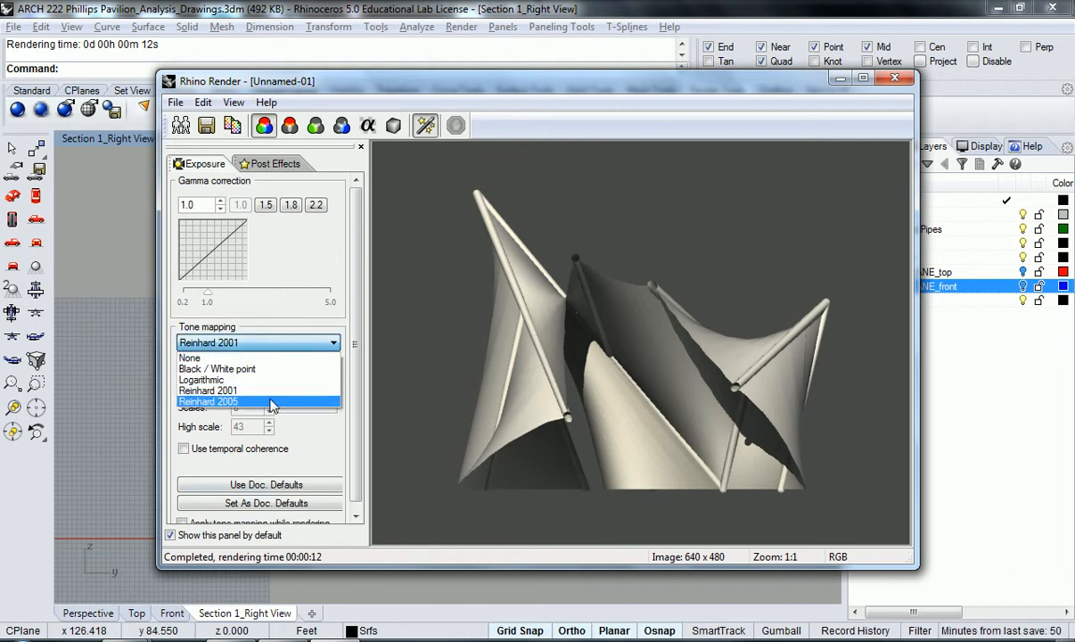
left_click(272, 402)
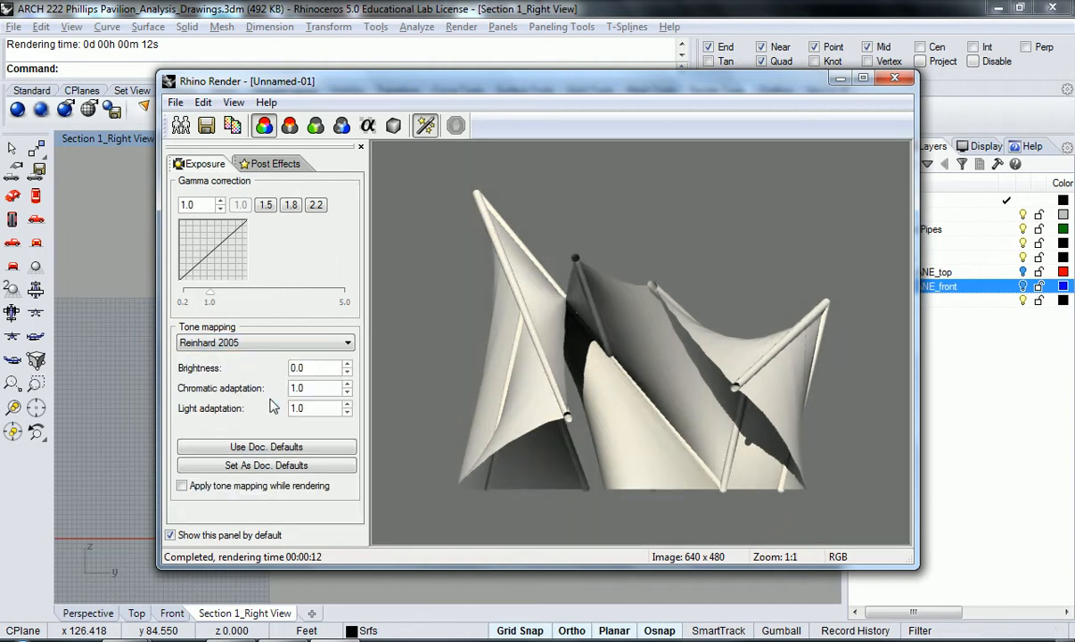
left_click(345, 365)
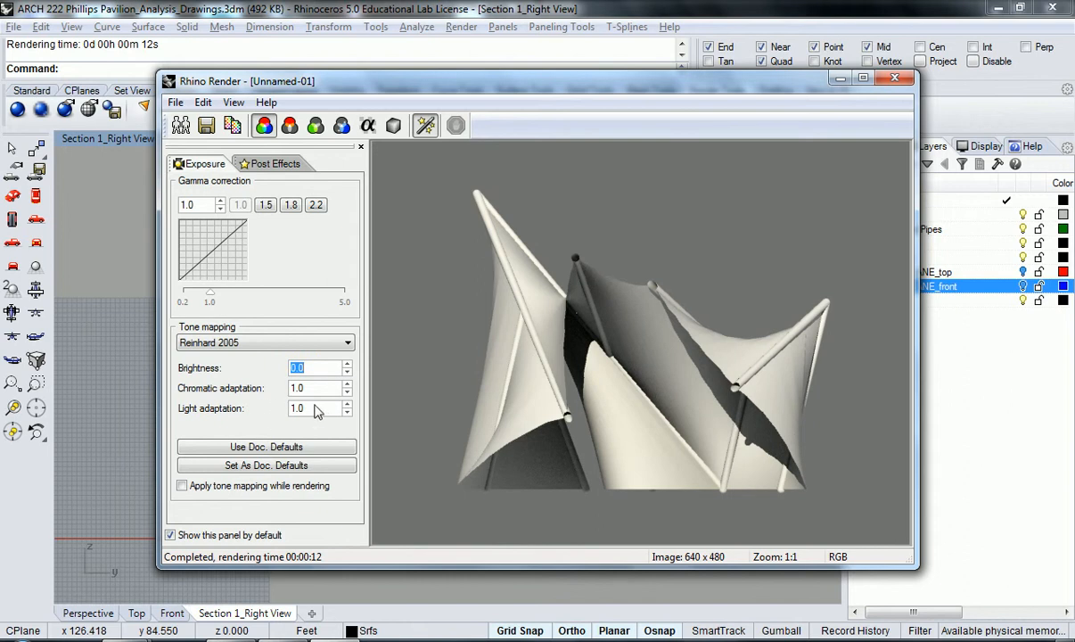
left_click(348, 404)
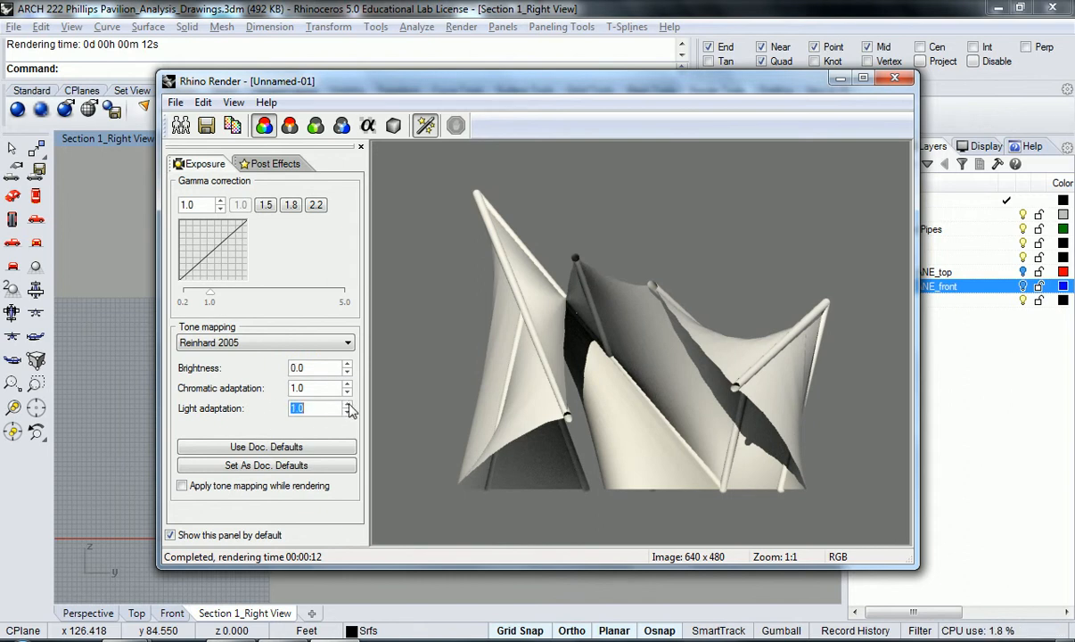
left_click(348, 412)
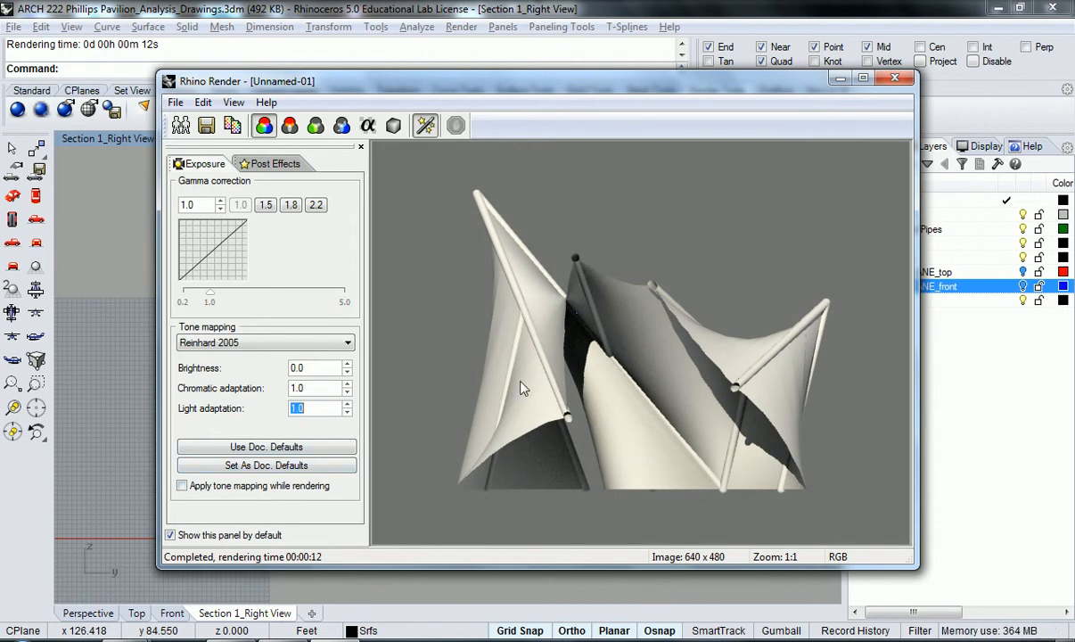
- Set the render's tone mapping to None, then view its distance channel and return to the RGB display
left_click(316, 342)
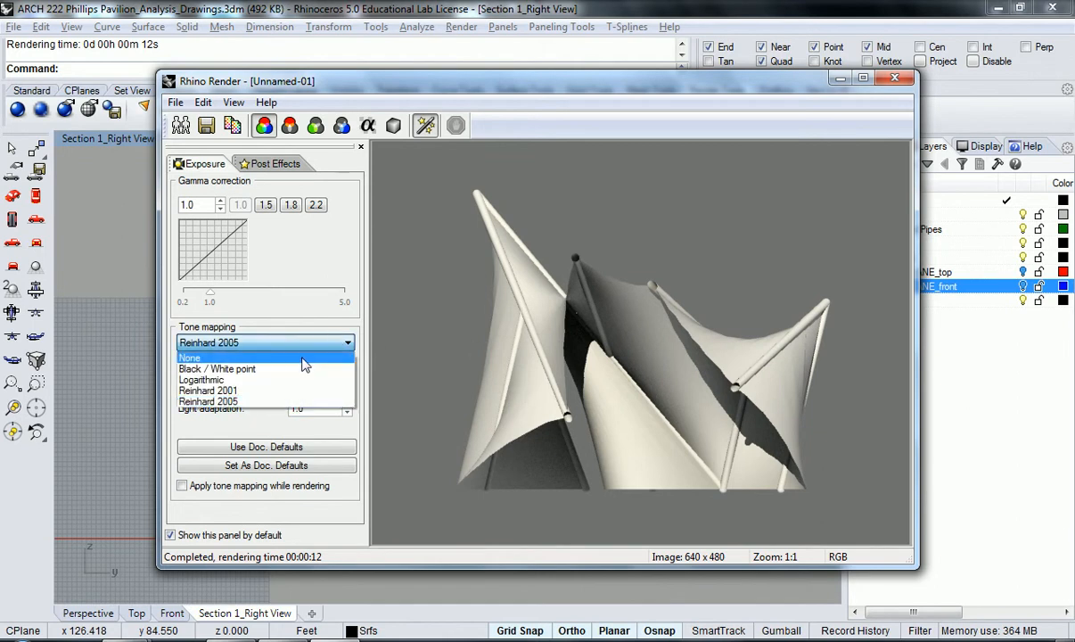
left_click(303, 355)
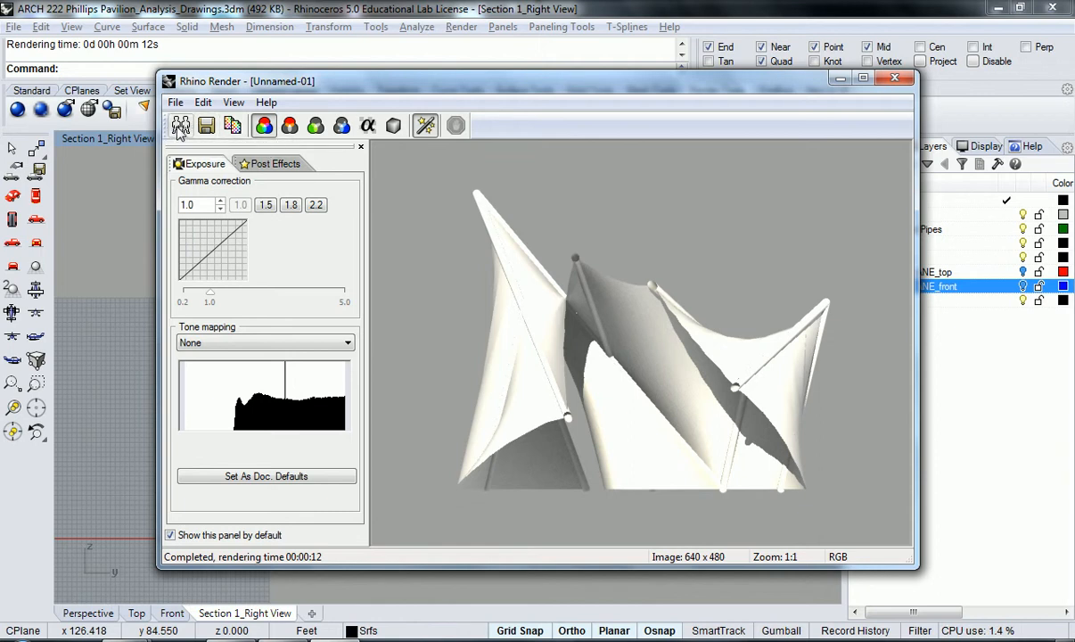
left_click(395, 128)
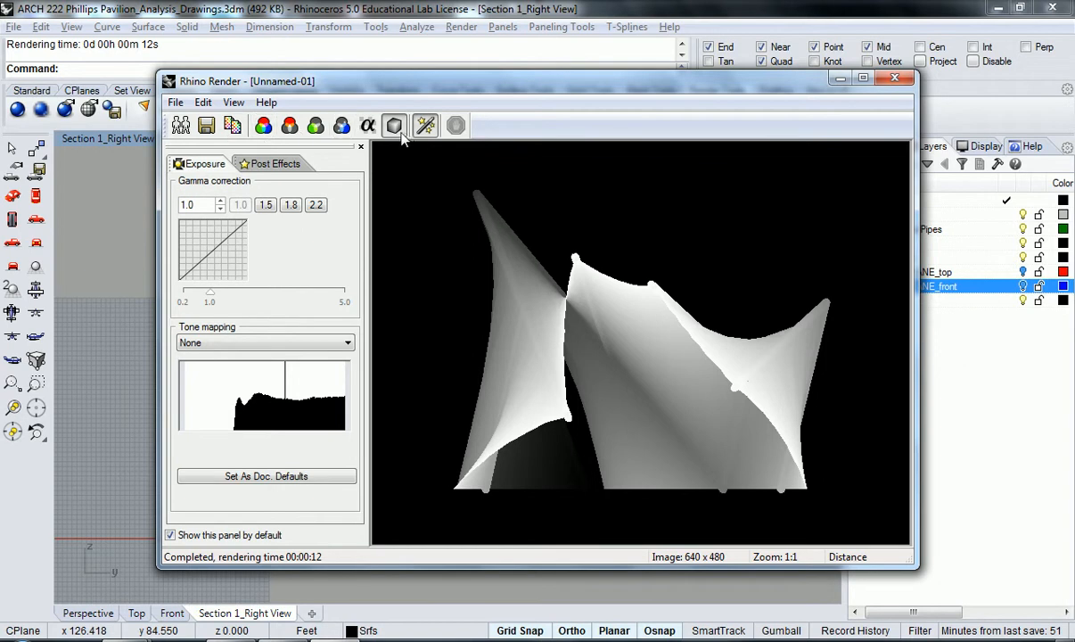
left_click(264, 126)
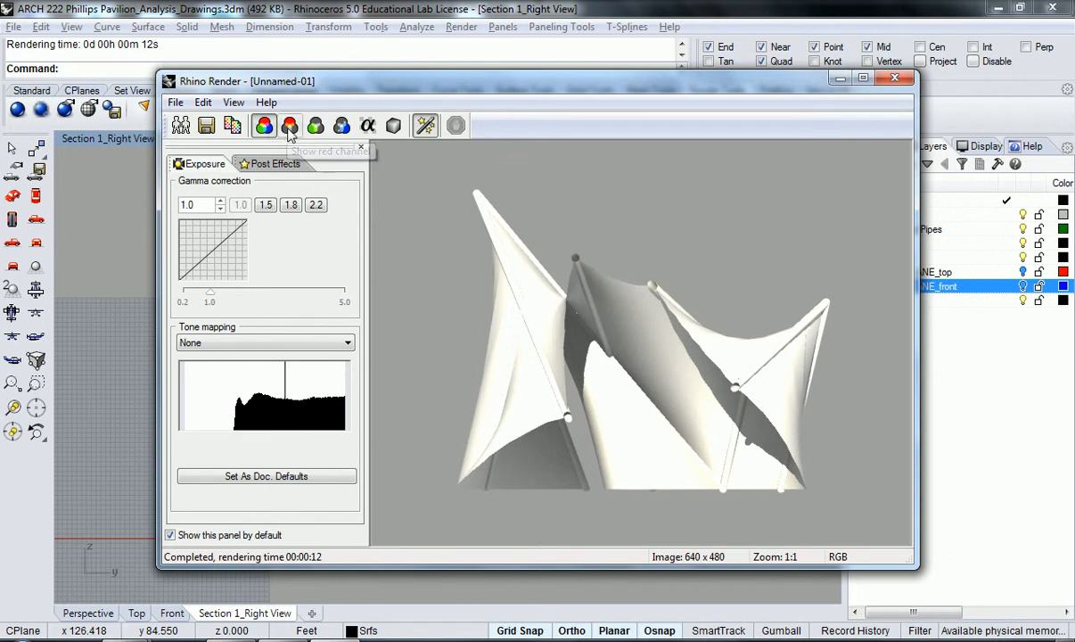
- Inspect the render's red, green, blue and alpha channels one by one, and return to the RGB display
left_click(290, 126)
left_click(316, 126)
left_click(366, 125)
left_click(342, 126)
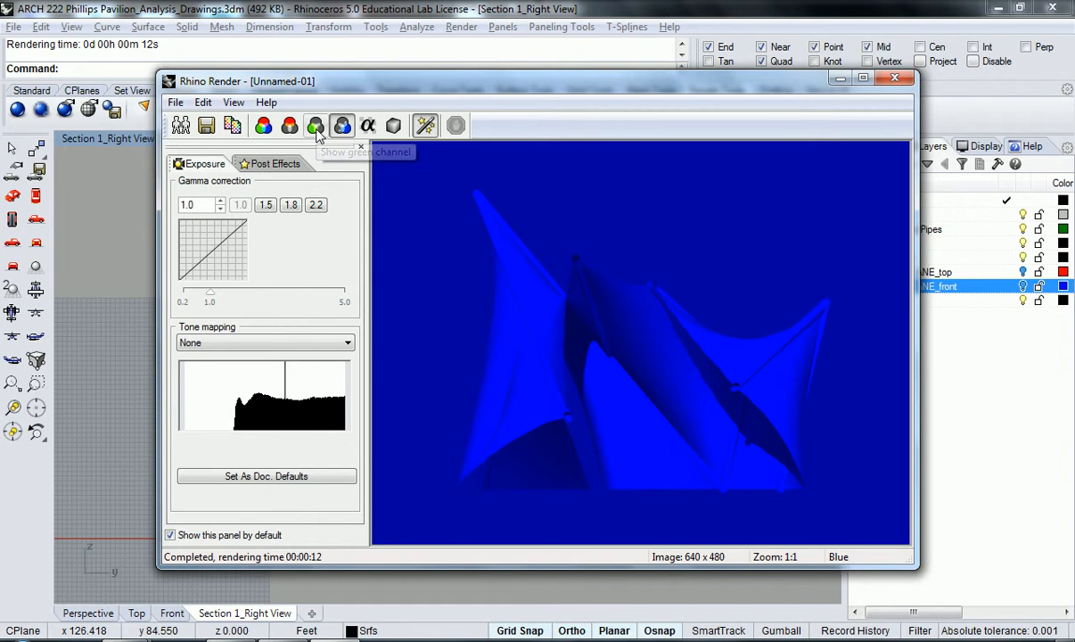
left_click(316, 126)
left_click(342, 126)
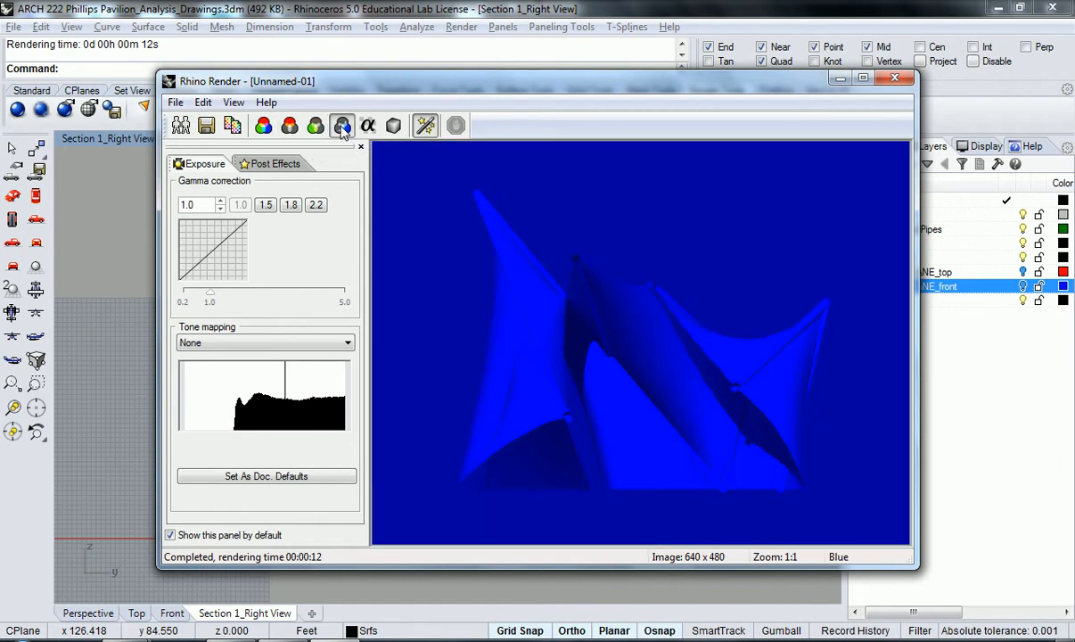
left_click(367, 126)
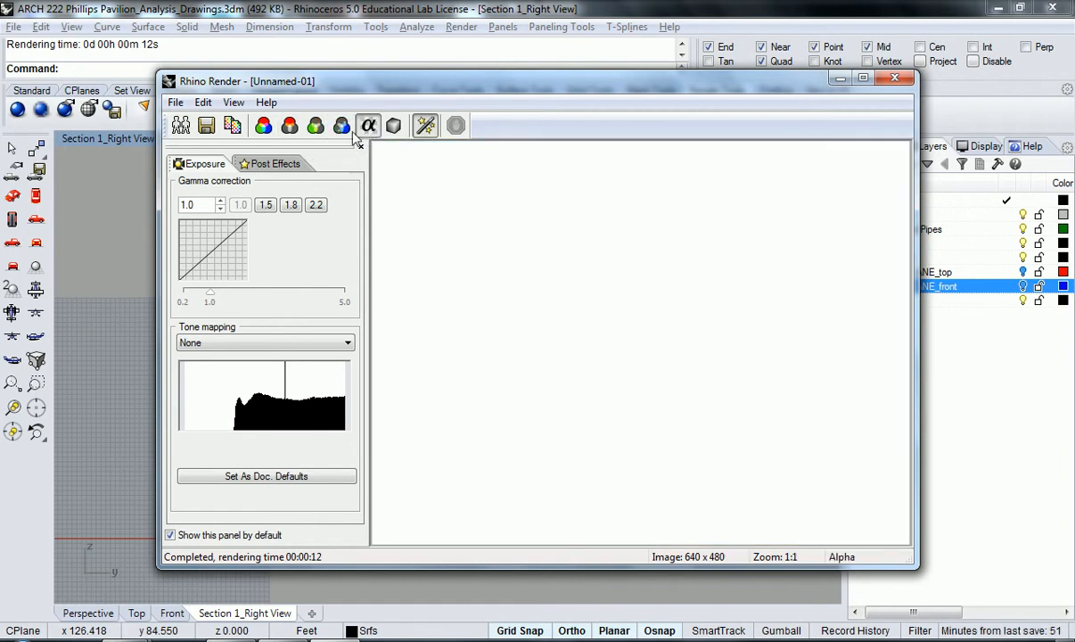
left_click(264, 125)
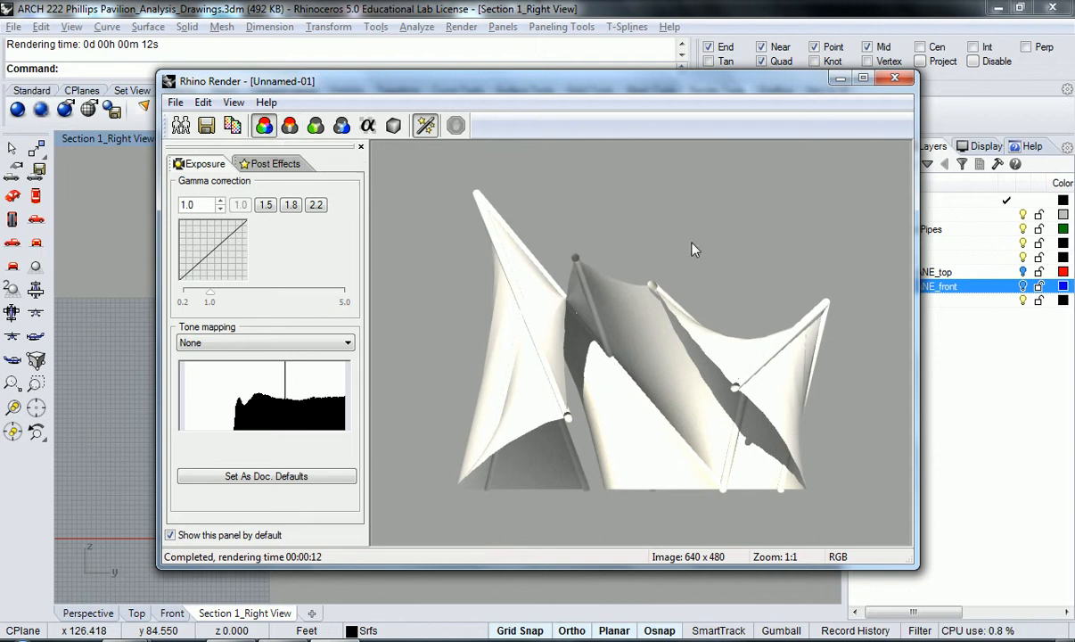
- Check the rendered image at different magnifications and close the render window
scroll(666, 434, "up", 2)
scroll(677, 435, "down", 4)
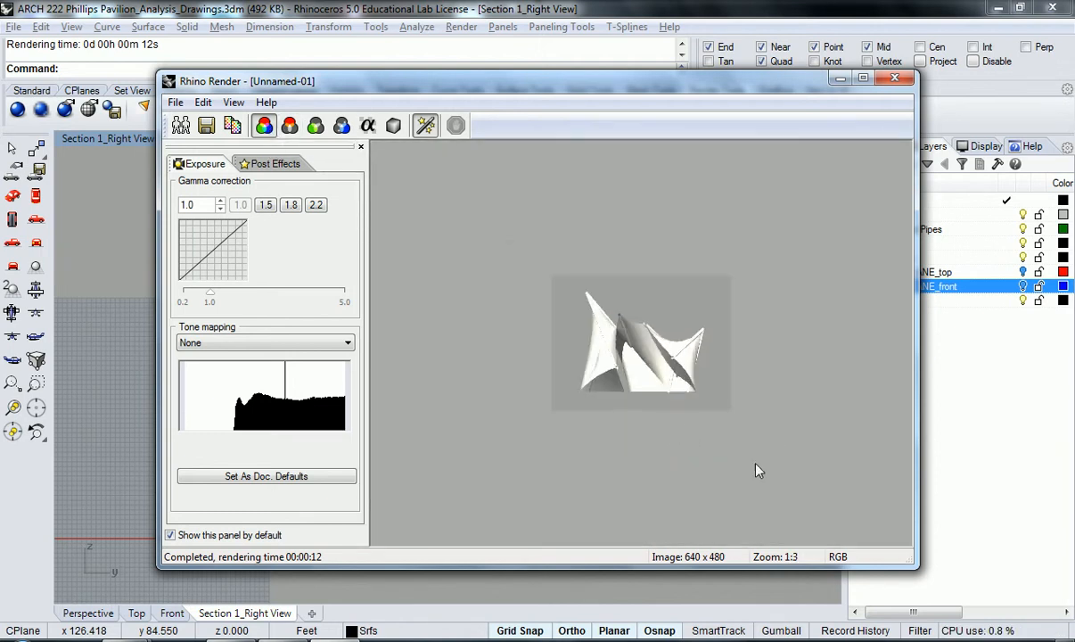
scroll(692, 435, "up", 2)
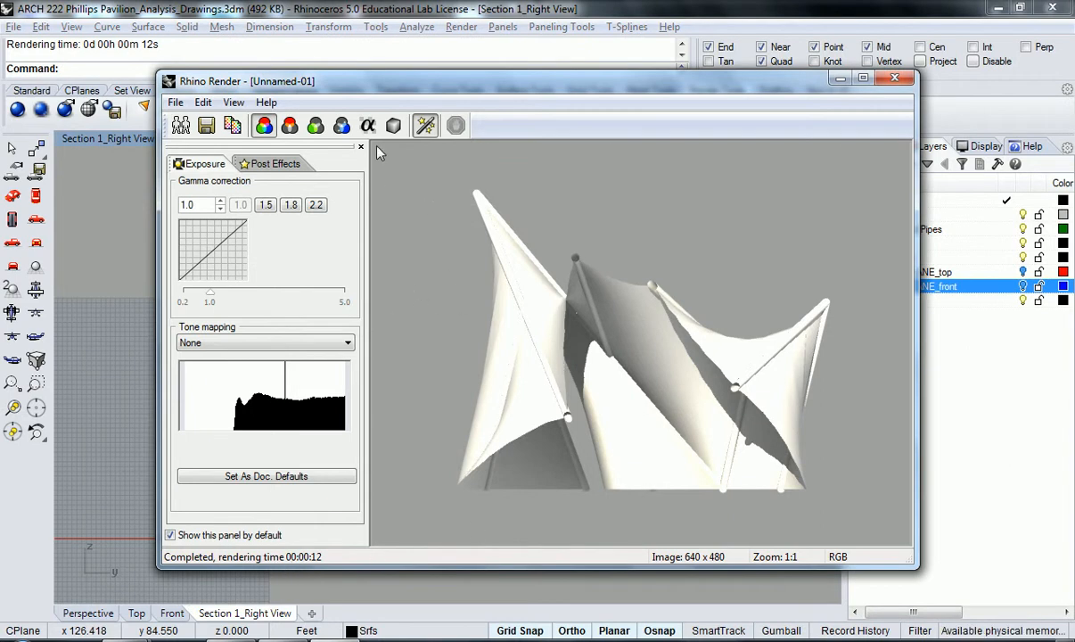
left_click(893, 79)
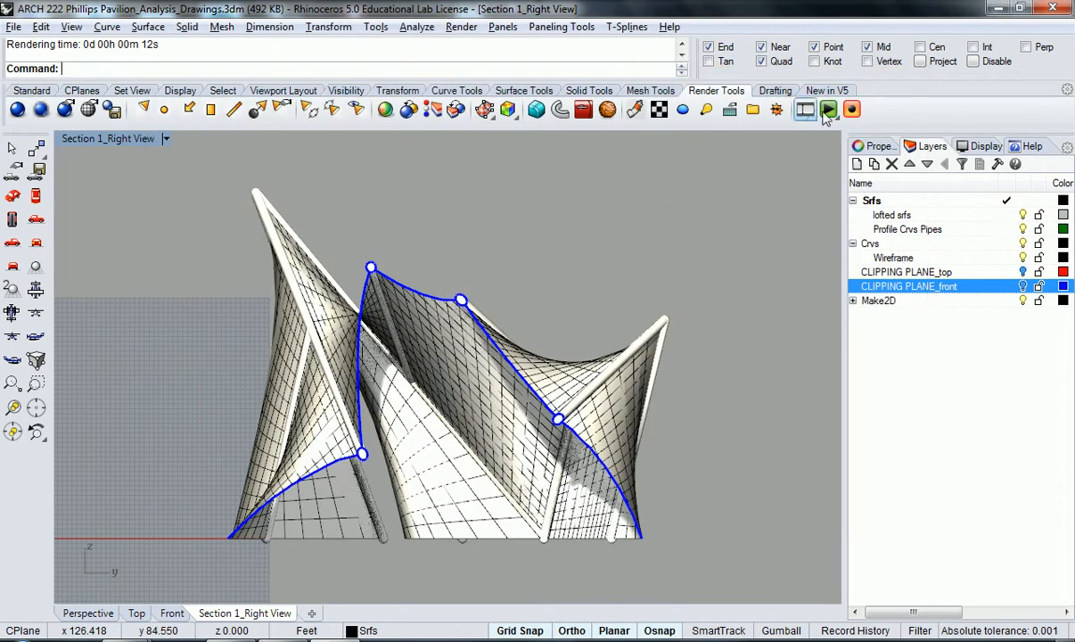